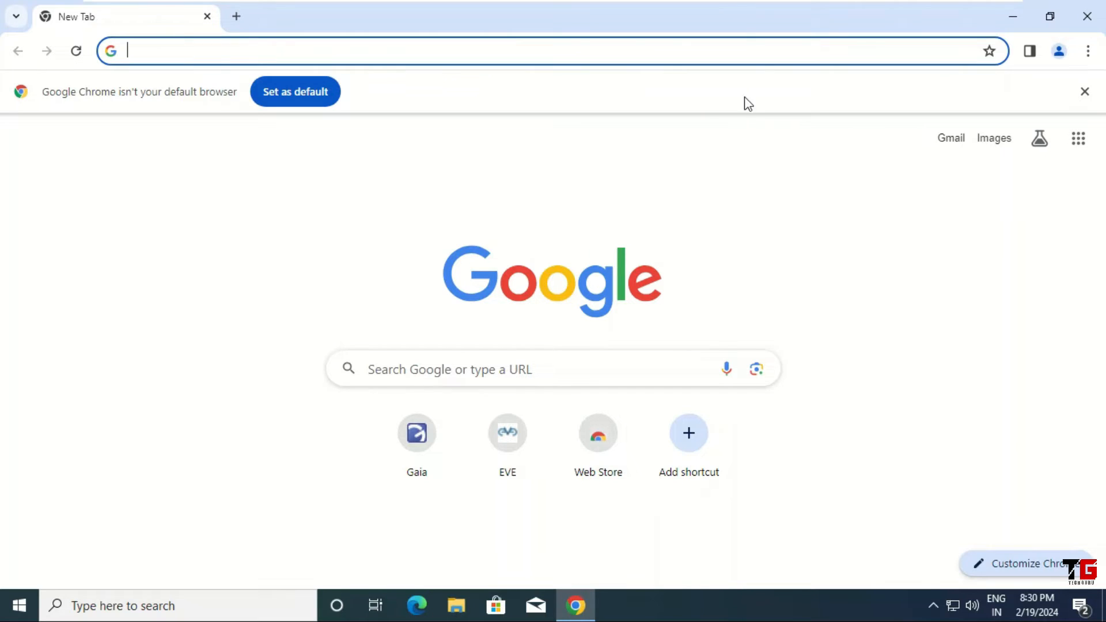
Step: Return to the Windows VM and load 192.168.146.128 in Chrome to reach the EVE-NG login page
{"action": "left_click", "coordinate": [700, 12]}
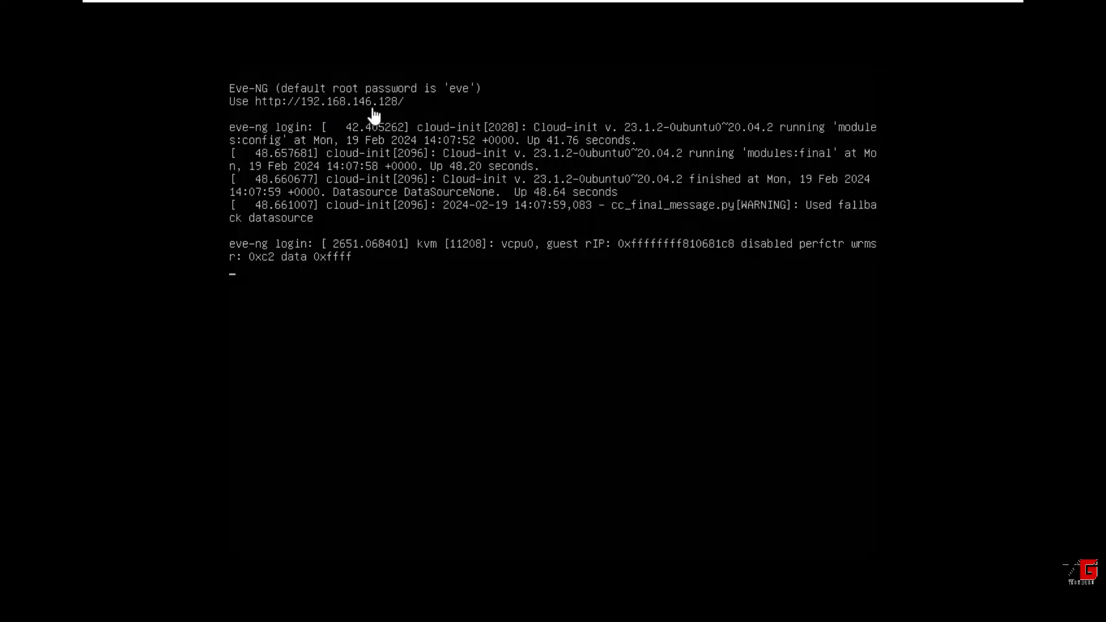
{"action": "mouse_move", "coordinate": [620, 2]}
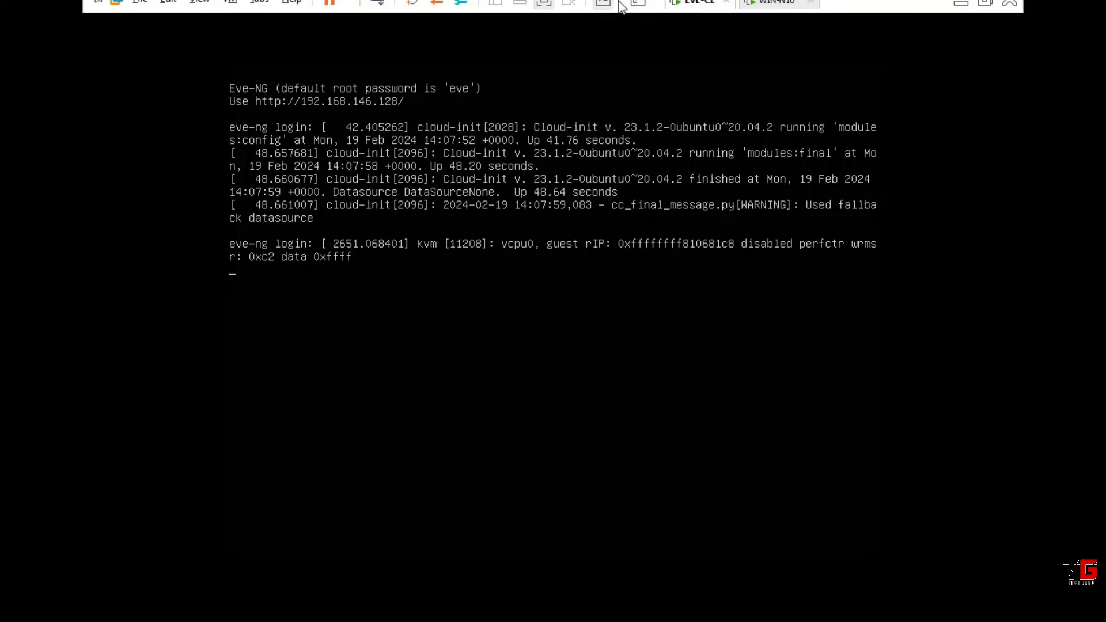
{"action": "left_click", "coordinate": [787, 17]}
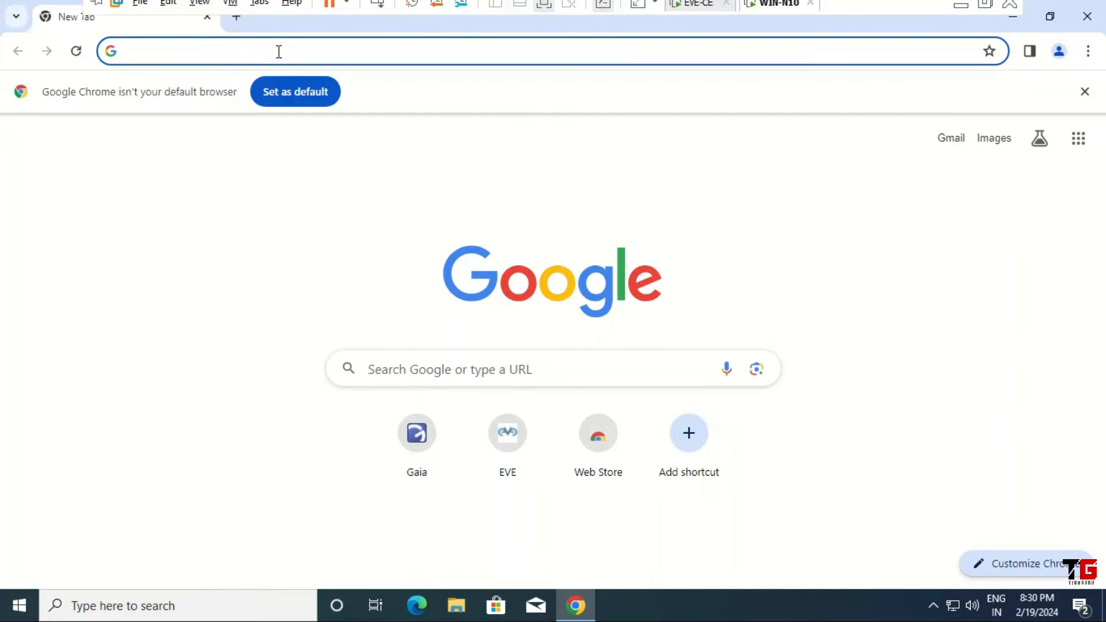
{"action": "left_click", "coordinate": [279, 51]}
{"action": "type", "text": "192"}
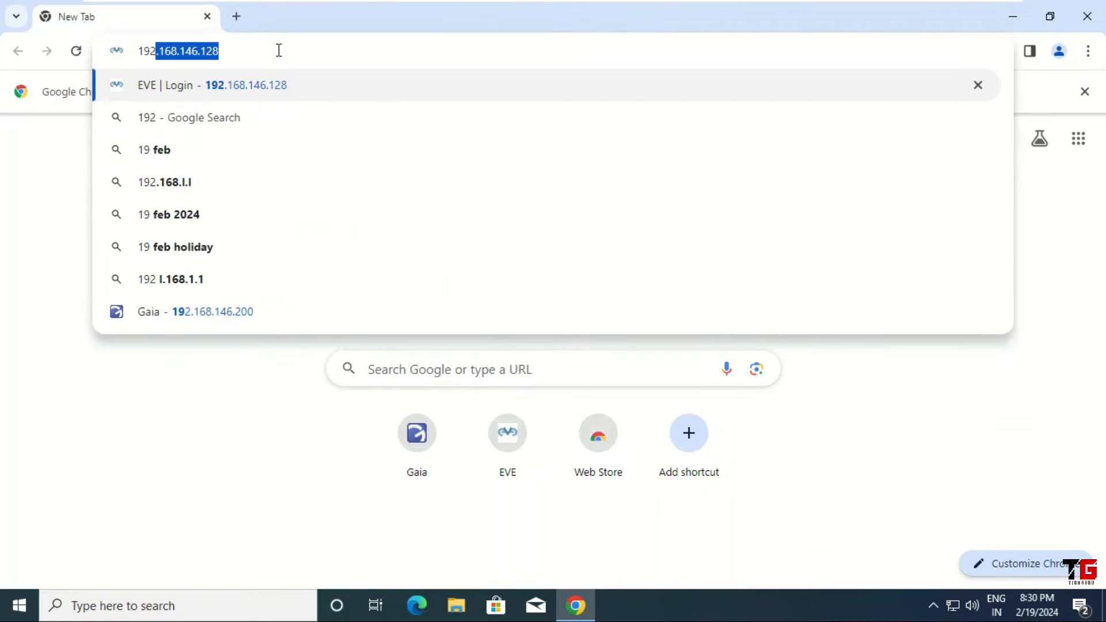
{"action": "type", "text": ".168."}
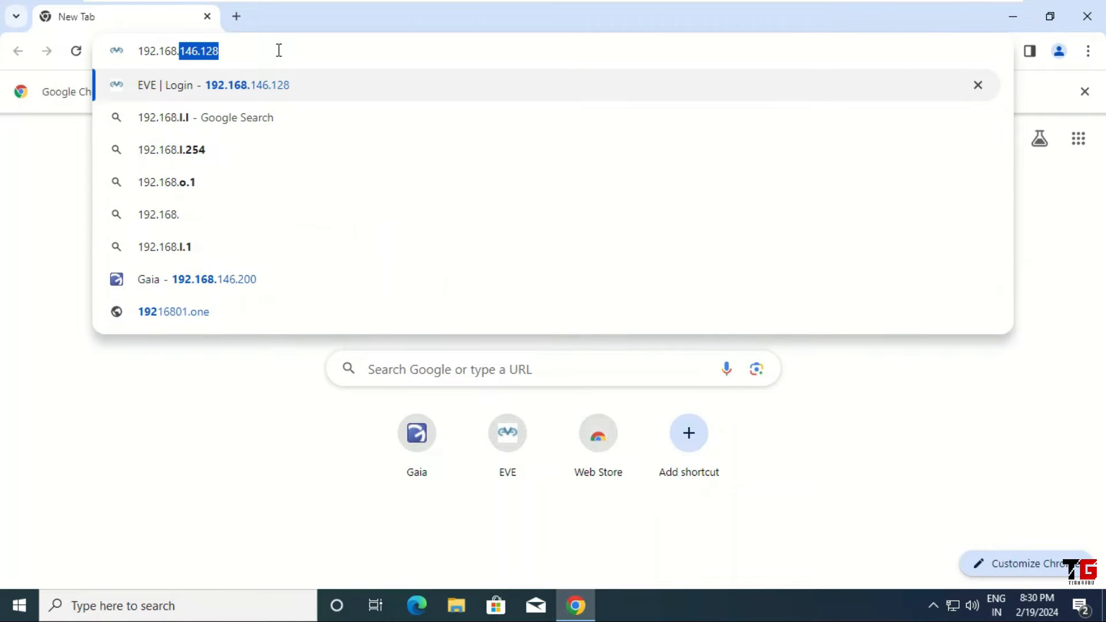
{"action": "type", "text": "146.128"}
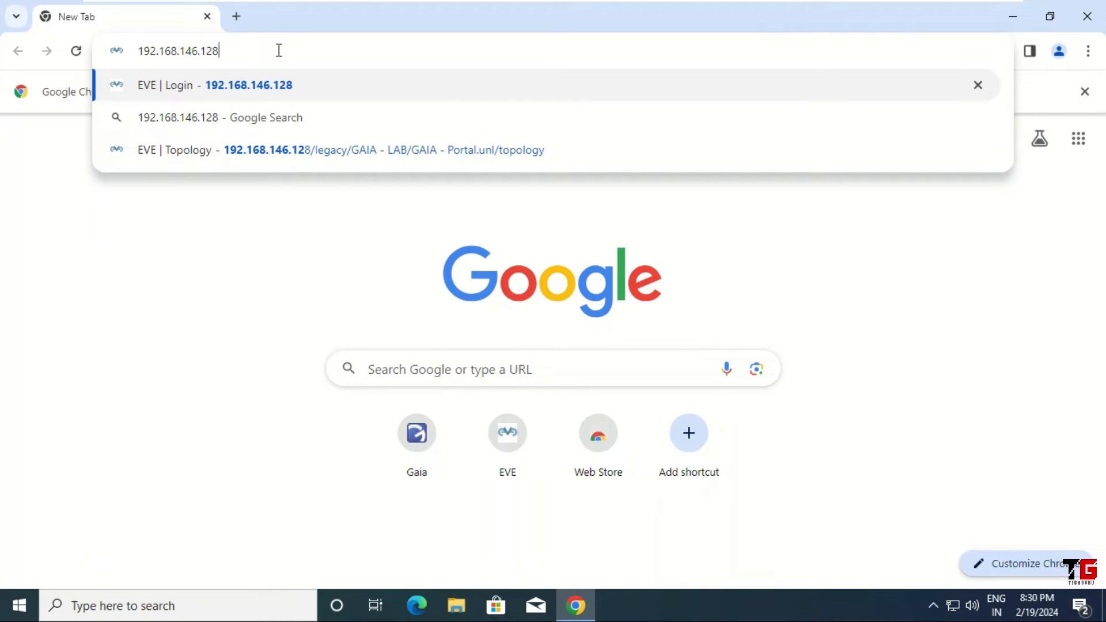
{"action": "key", "text": "Return"}
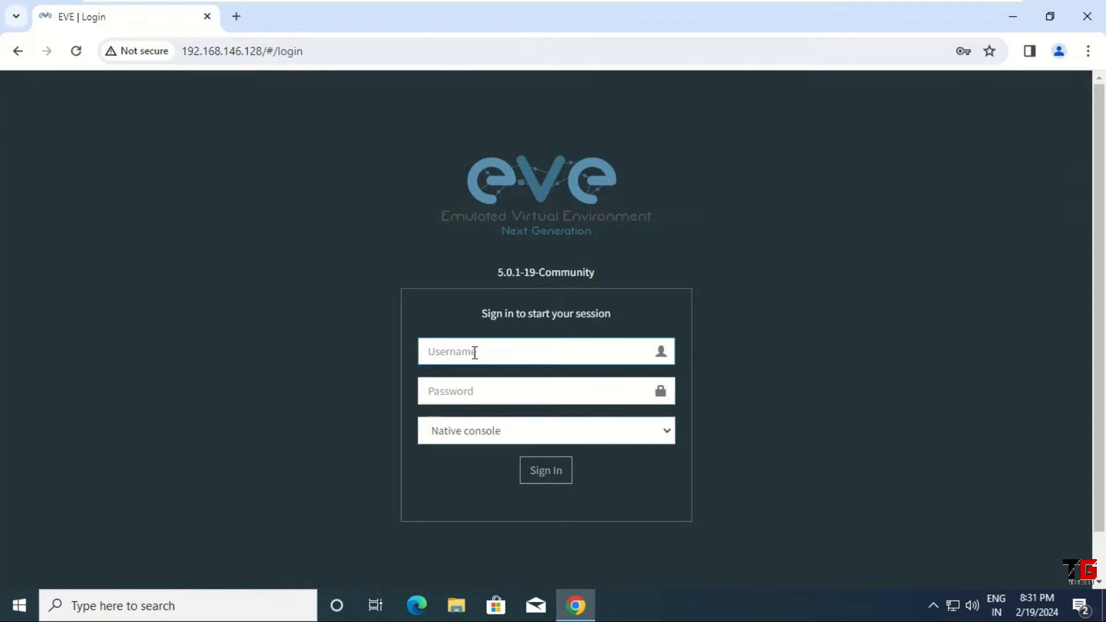
Step: Sign in to EVE-NG with the administrator username and password
{"action": "type", "text": "admin"}
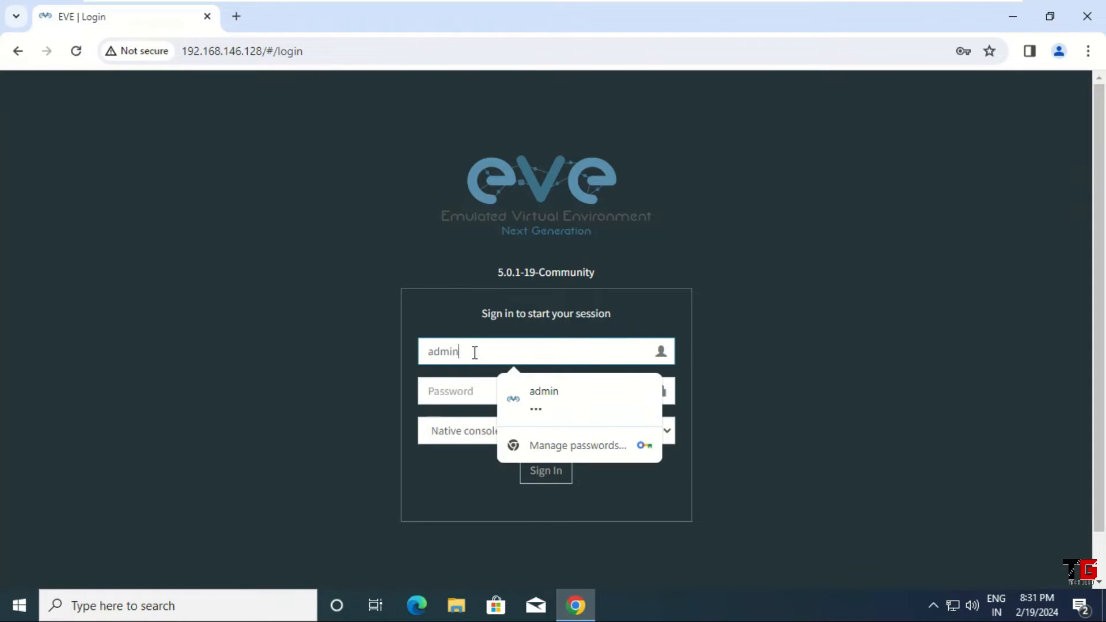
{"action": "key", "text": "Tab"}
{"action": "type", "text": "eve"}
{"action": "left_click", "coordinate": [543, 477]}
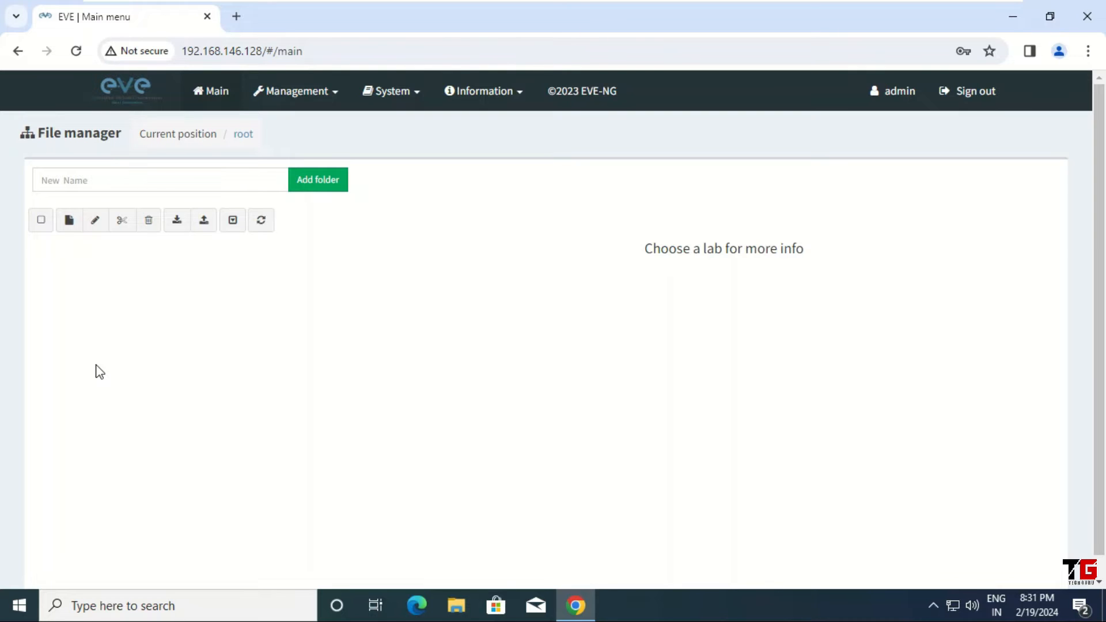
Step: Create a new folder named GAIA in the EVE-NG File manager
{"action": "left_click", "coordinate": [129, 180]}
{"action": "type", "text": "GAIA"}
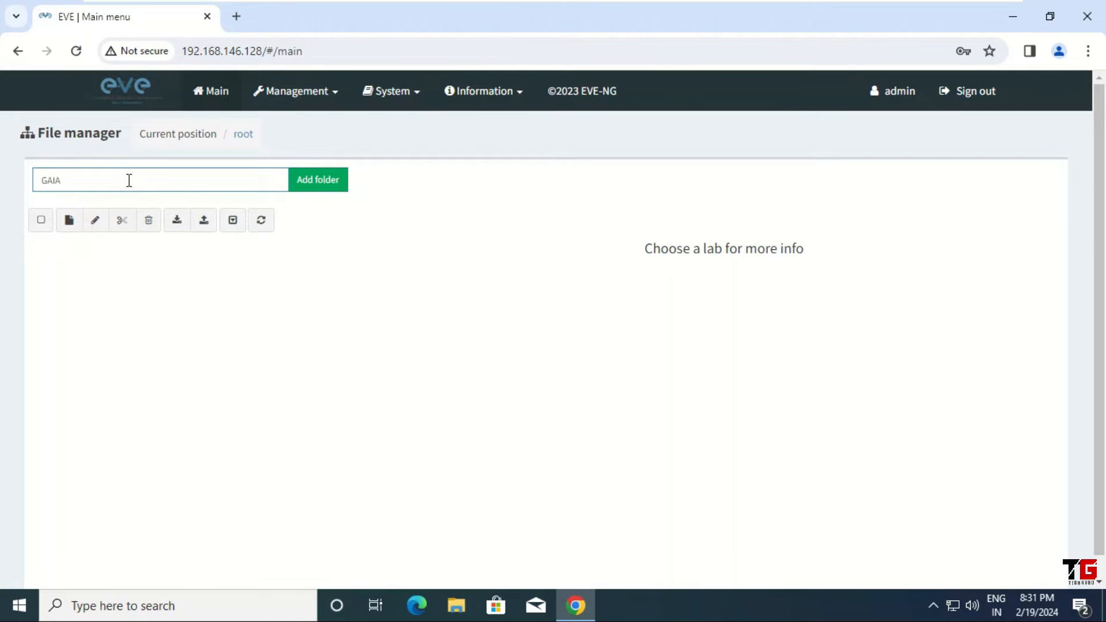
{"action": "left_click", "coordinate": [318, 181]}
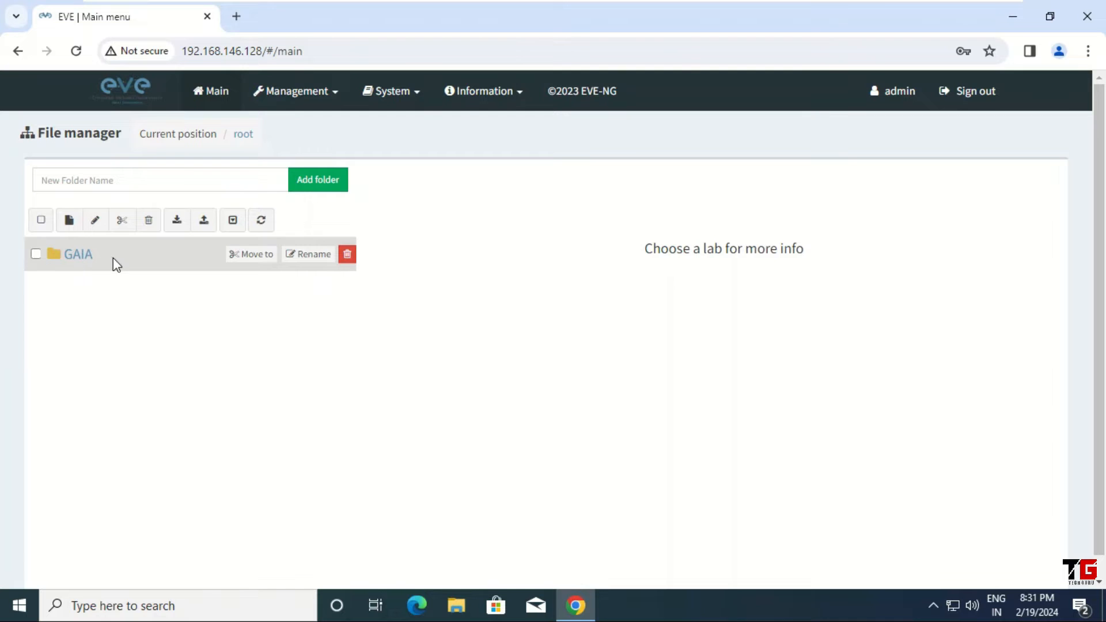
Step: Inside the GAIA folder, create and save a new lab named GAIA-Portal
{"action": "left_click", "coordinate": [81, 257]}
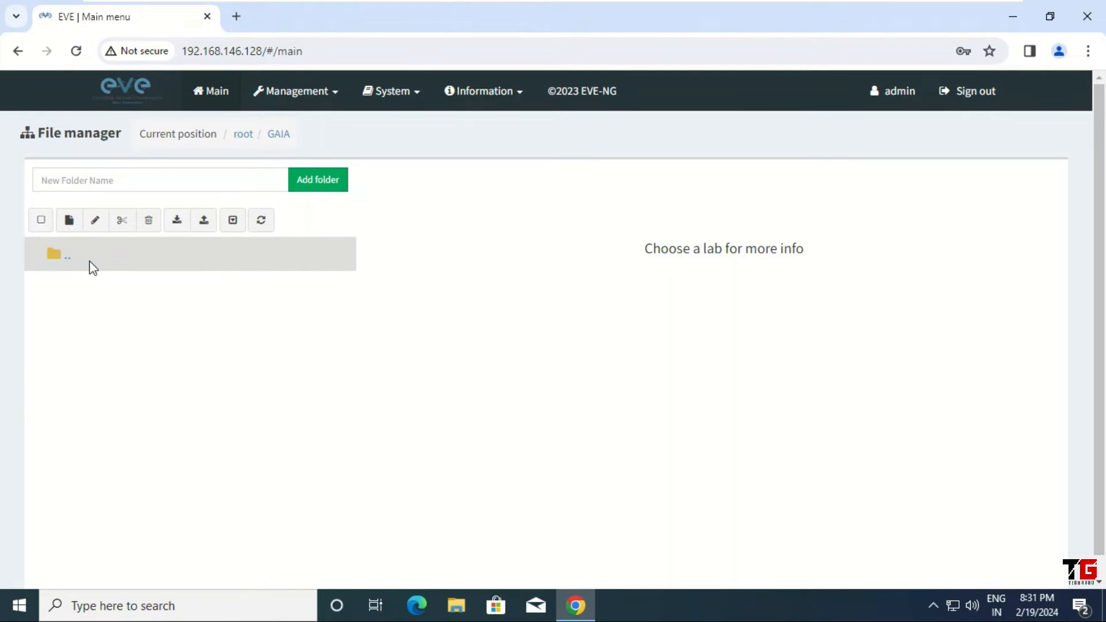
{"action": "left_click", "coordinate": [68, 225]}
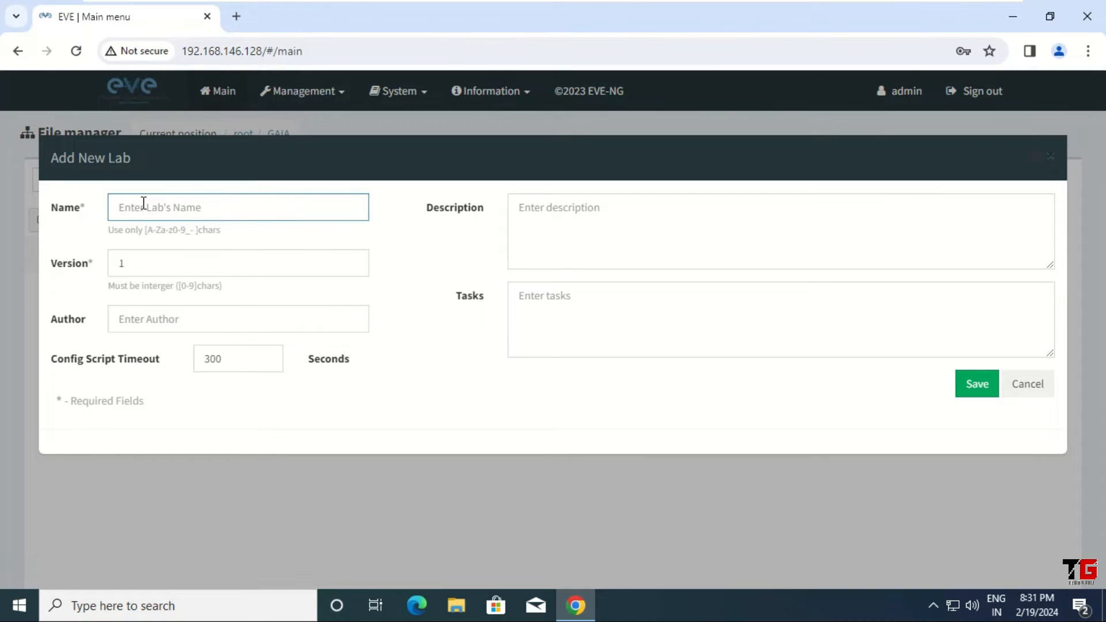
{"action": "type", "text": "GAIA-Porta"}
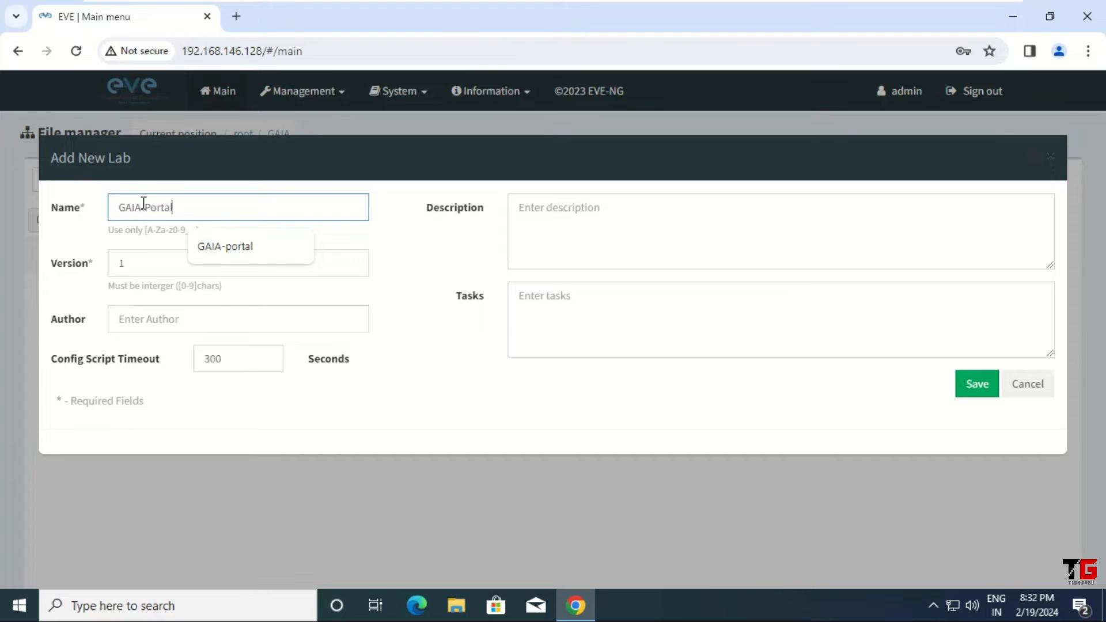
{"action": "type", "text": "l"}
{"action": "left_click", "coordinate": [443, 413]}
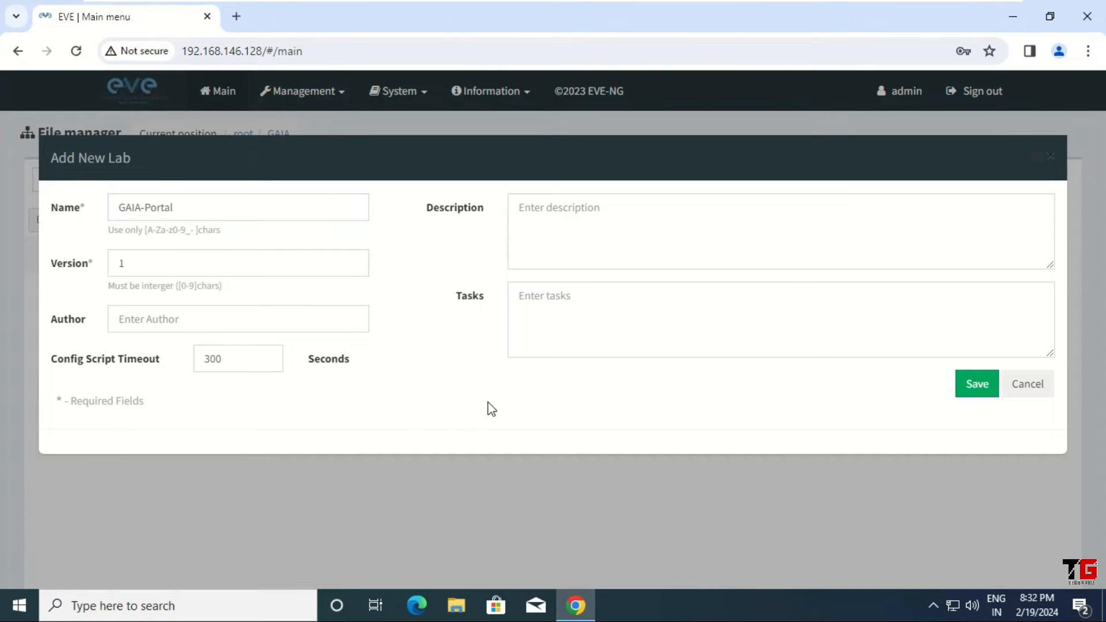
{"action": "left_click", "coordinate": [985, 391]}
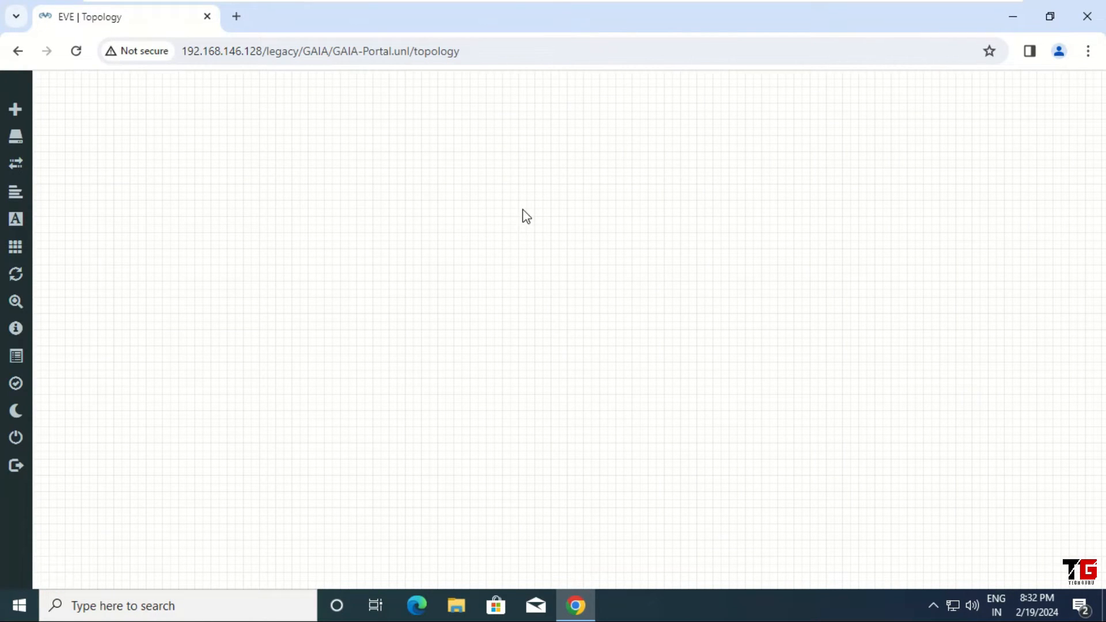
Step: Add a CheckPoint Security Gateway VE node CP with image cpsg-R80-10 and 8192 MB RAM
{"action": "right_click", "coordinate": [392, 153]}
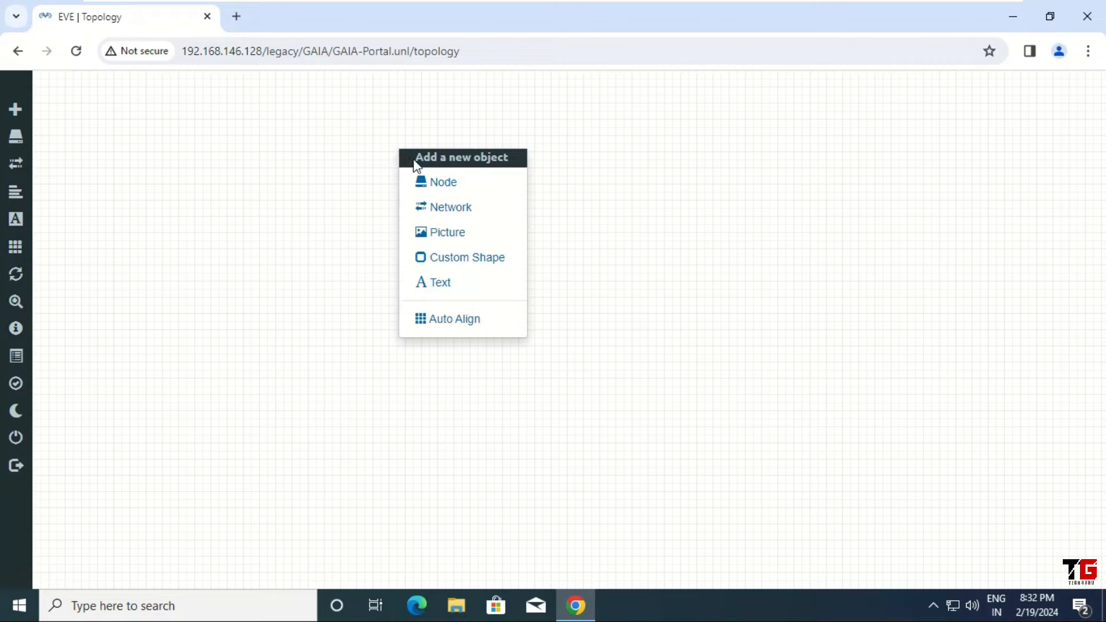
{"action": "left_click", "coordinate": [474, 192]}
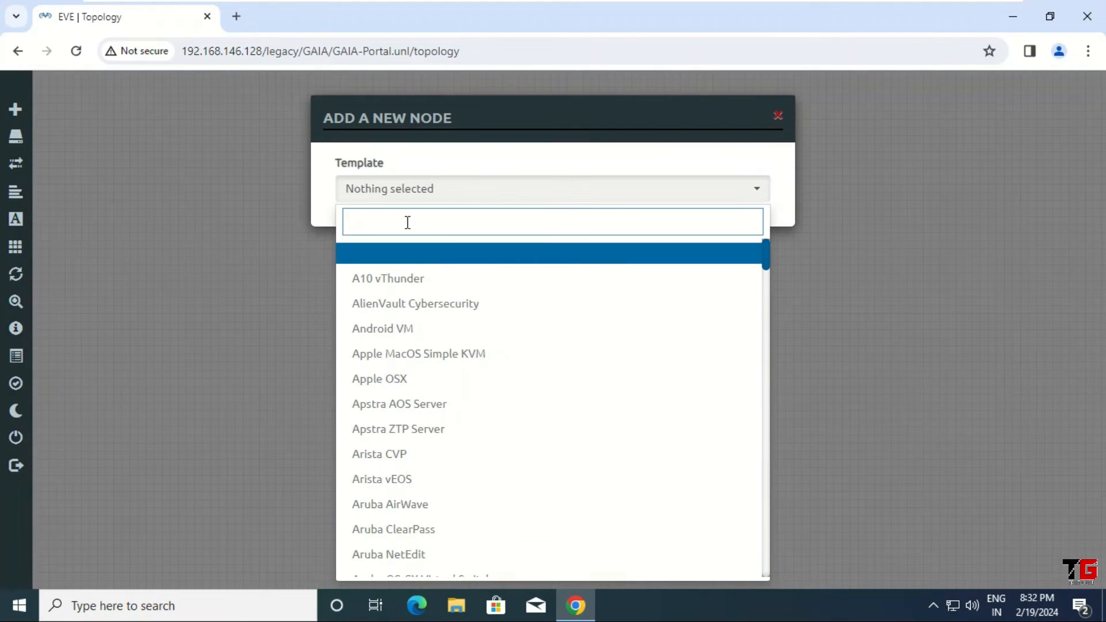
{"action": "type", "text": "check"}
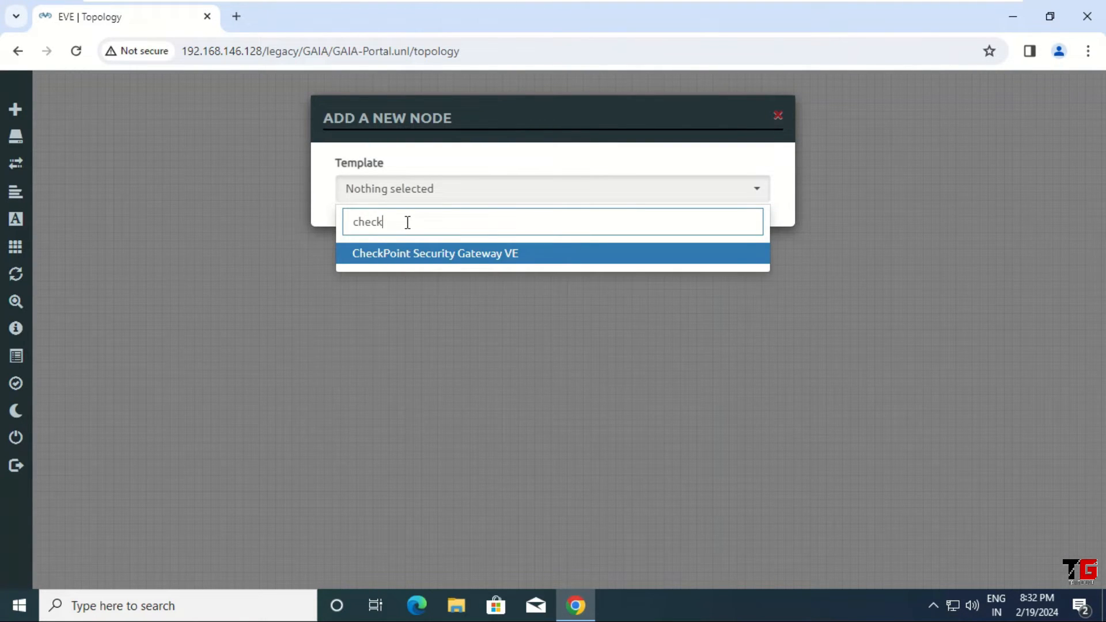
{"action": "left_click", "coordinate": [409, 258]}
{"action": "left_click", "coordinate": [532, 267]}
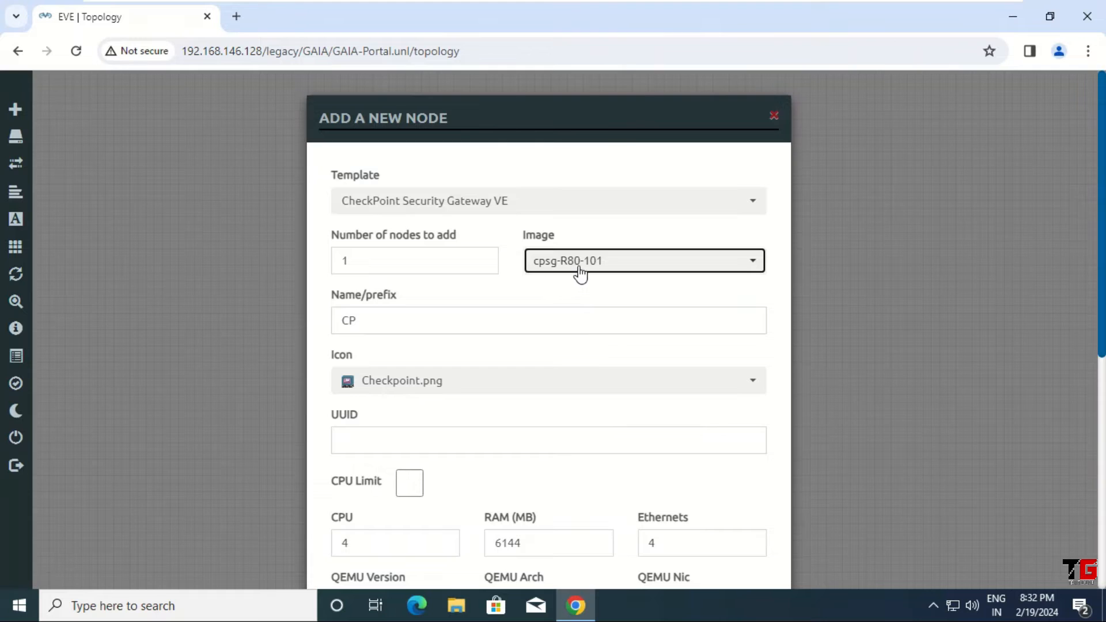
{"action": "left_click", "coordinate": [614, 275]}
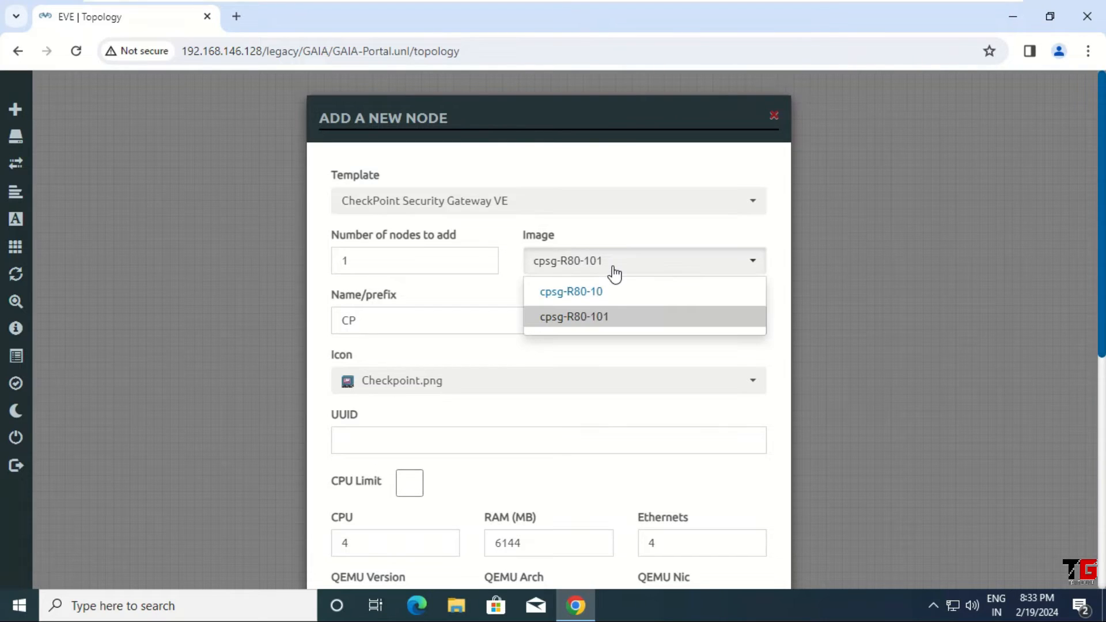
{"action": "left_click", "coordinate": [603, 301]}
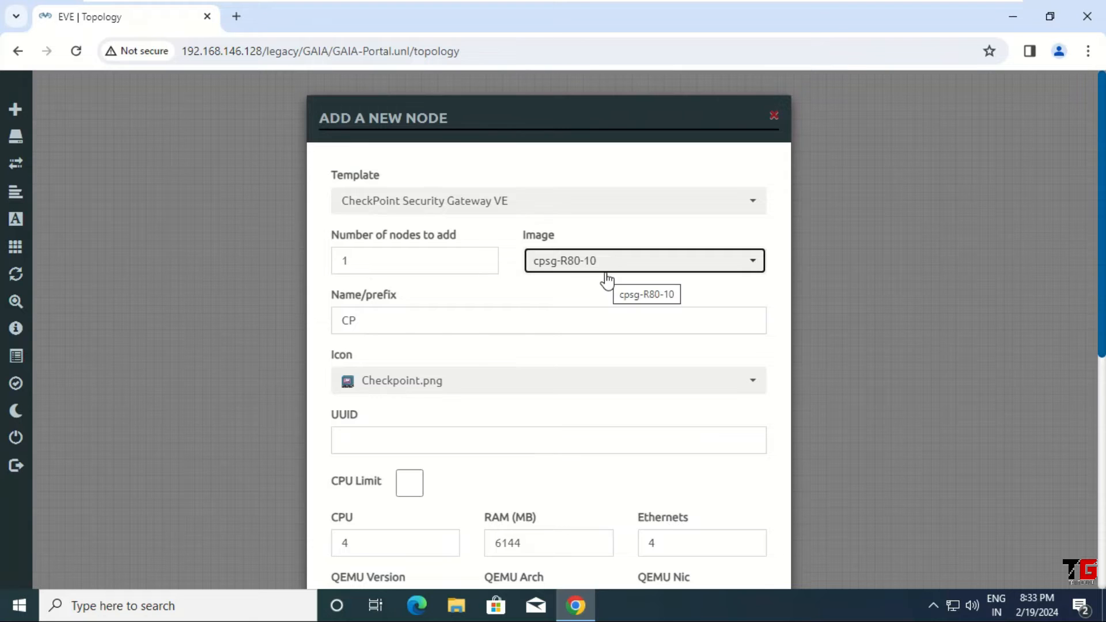
{"action": "scroll", "coordinate": [607, 280], "scroll_direction": "down", "scroll_amount": 3}
{"action": "left_click_drag", "start_coordinate": [541, 378], "coordinate": [418, 364]}
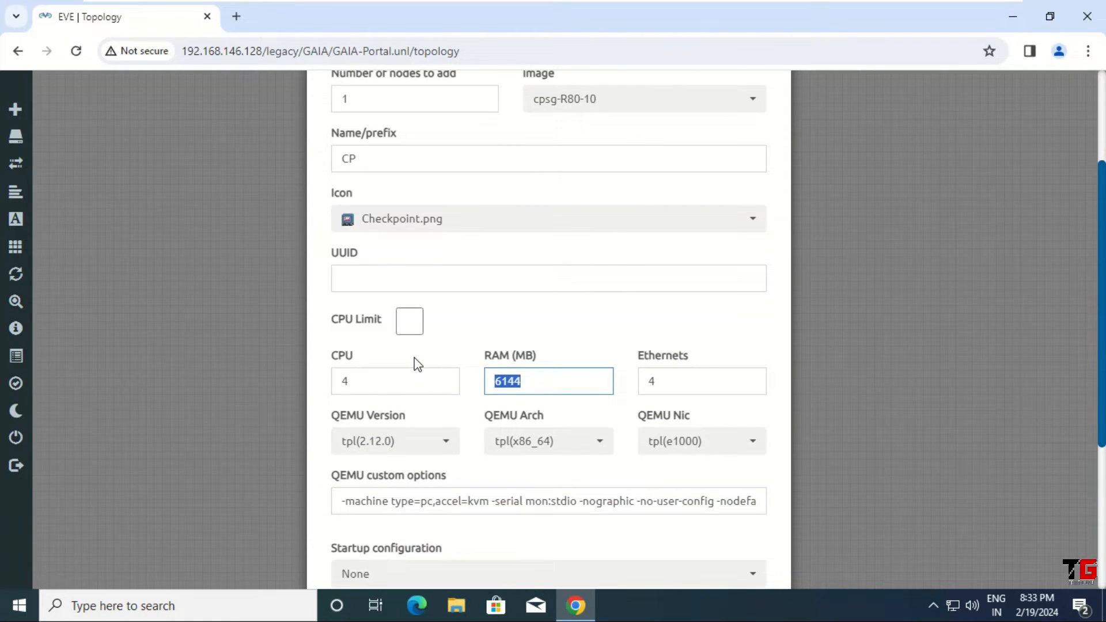
{"action": "type", "text": "8192"}
{"action": "scroll", "coordinate": [581, 305], "scroll_direction": "down", "scroll_amount": 4}
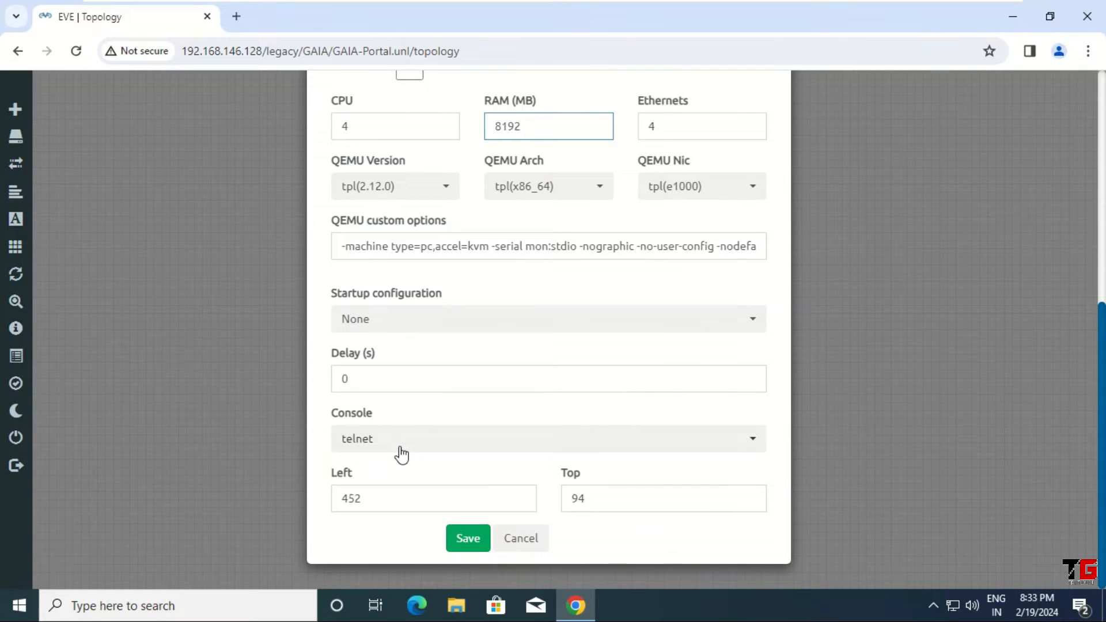
{"action": "left_click", "coordinate": [468, 539]}
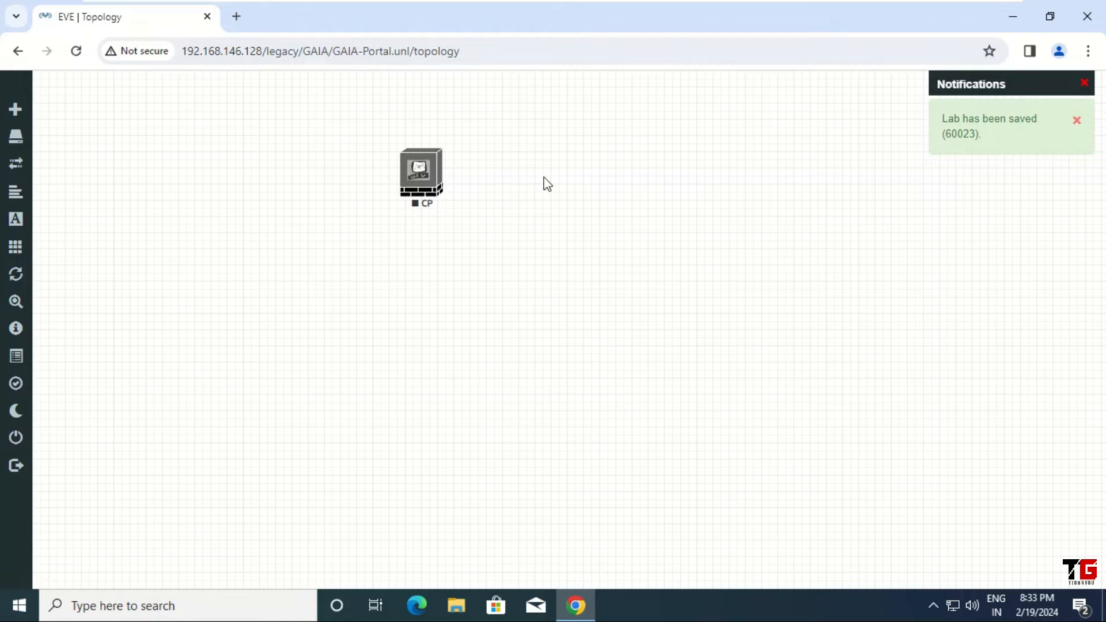
Step: Add a Management(Cloud0) network named Net to the topology
{"action": "right_click", "coordinate": [636, 143]}
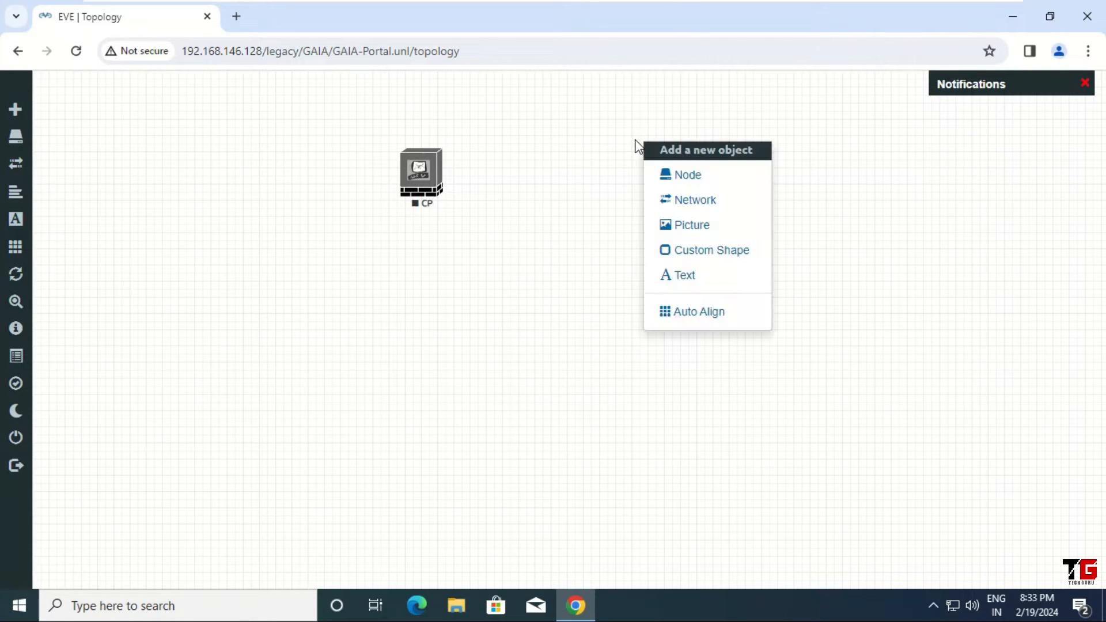
{"action": "left_click", "coordinate": [727, 208]}
{"action": "left_click", "coordinate": [521, 269]}
{"action": "left_click", "coordinate": [606, 264]}
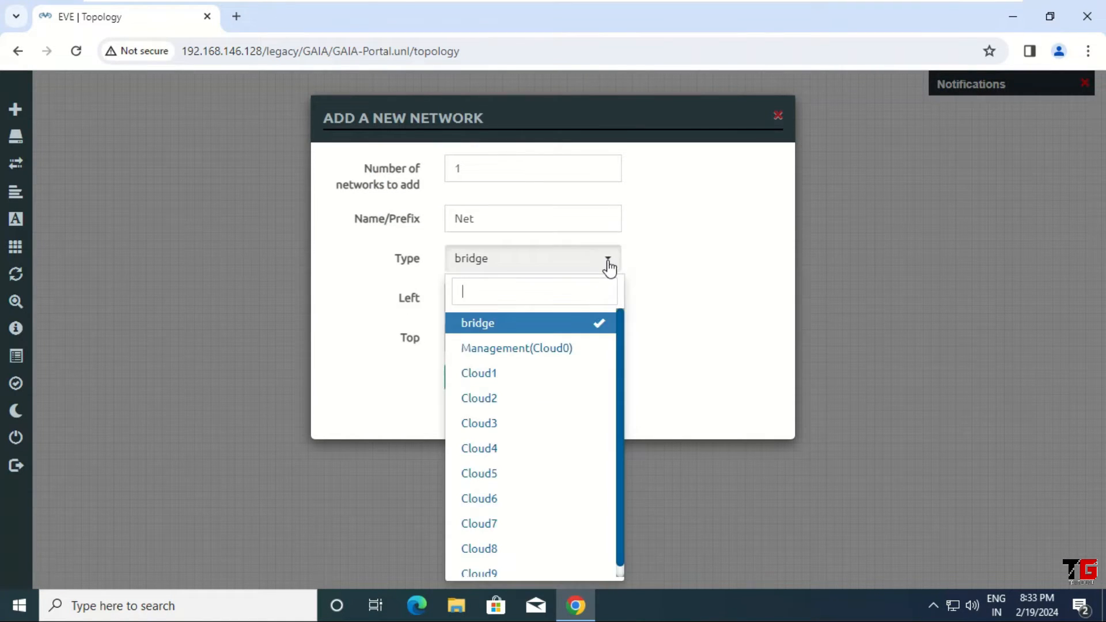
{"action": "left_click", "coordinate": [552, 347]}
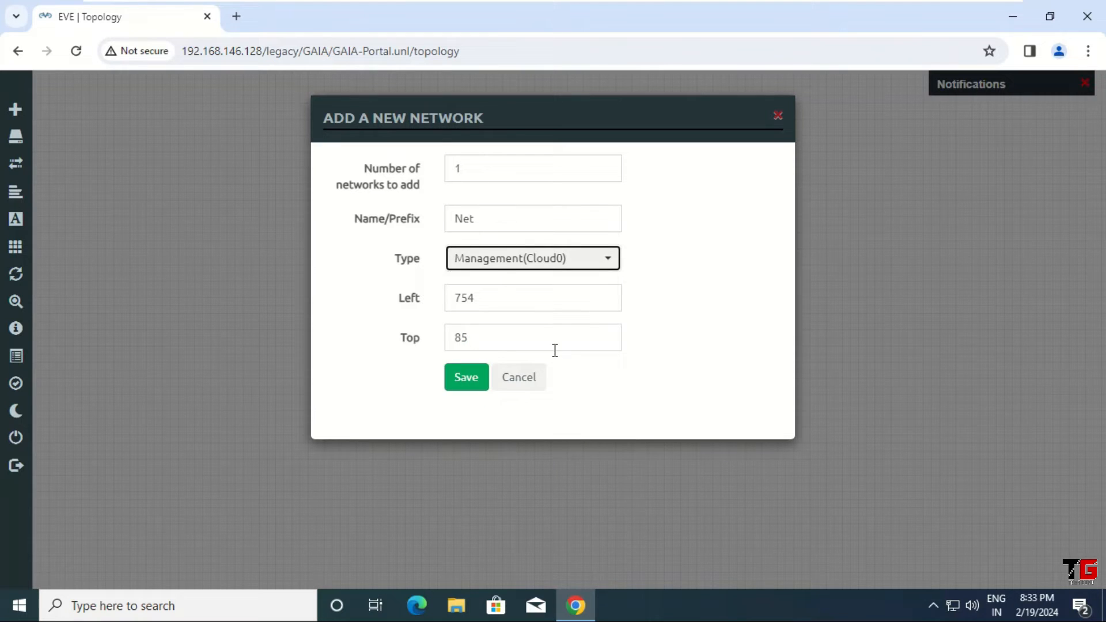
{"action": "left_click", "coordinate": [470, 381]}
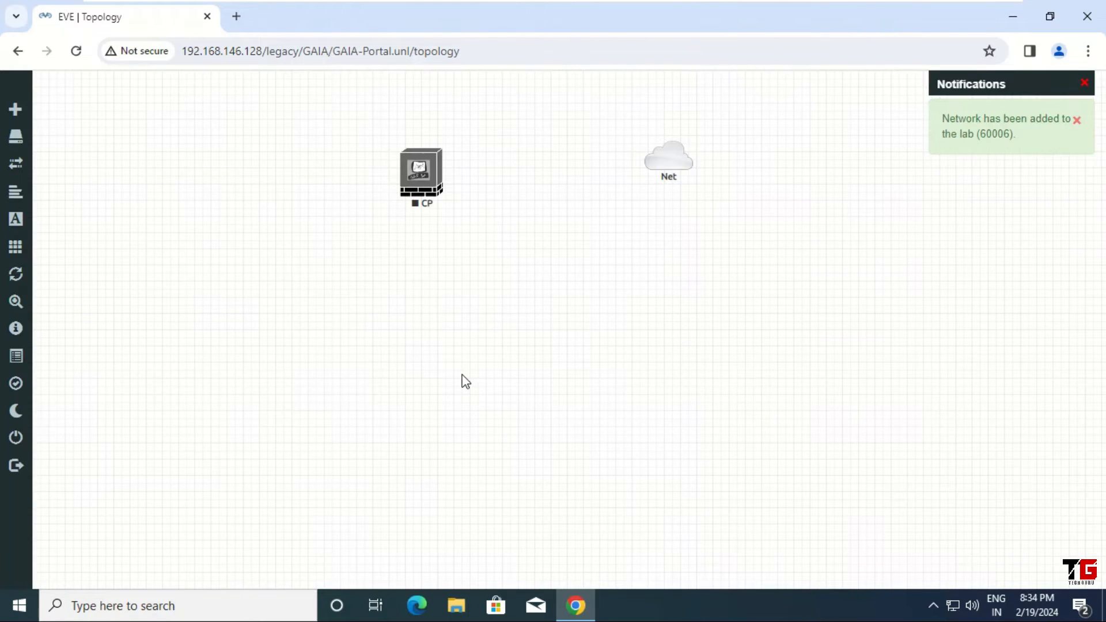
Step: Link the Net cloud to the CP node on its eth0 interface
{"action": "mouse_move", "coordinate": [648, 176]}
{"action": "left_click_drag", "start_coordinate": [690, 161], "coordinate": [424, 174]}
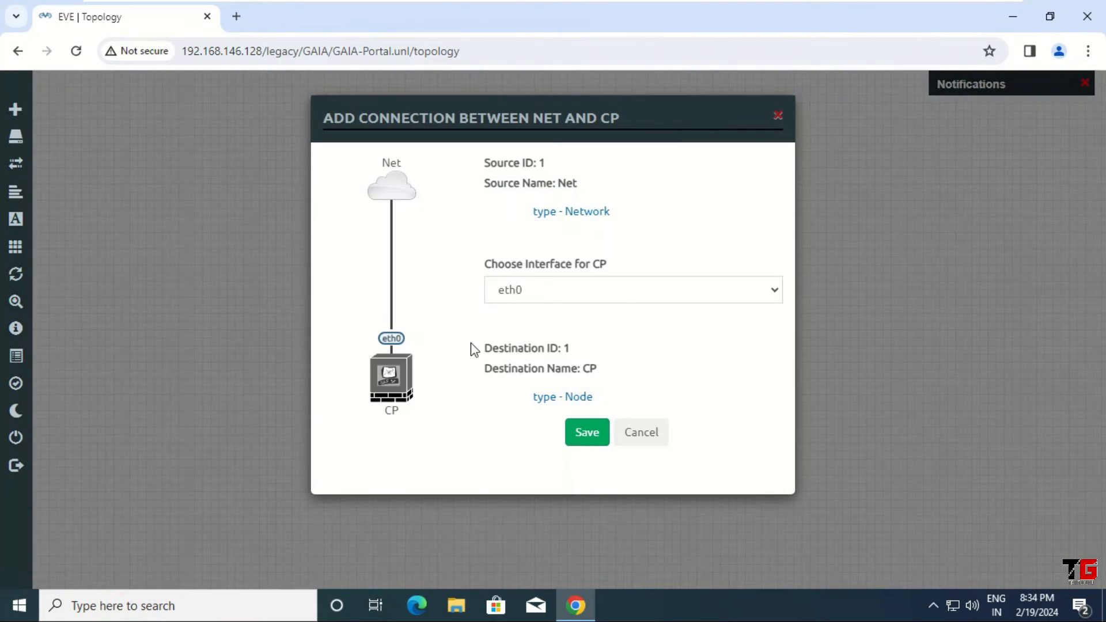
{"action": "left_click", "coordinate": [591, 441]}
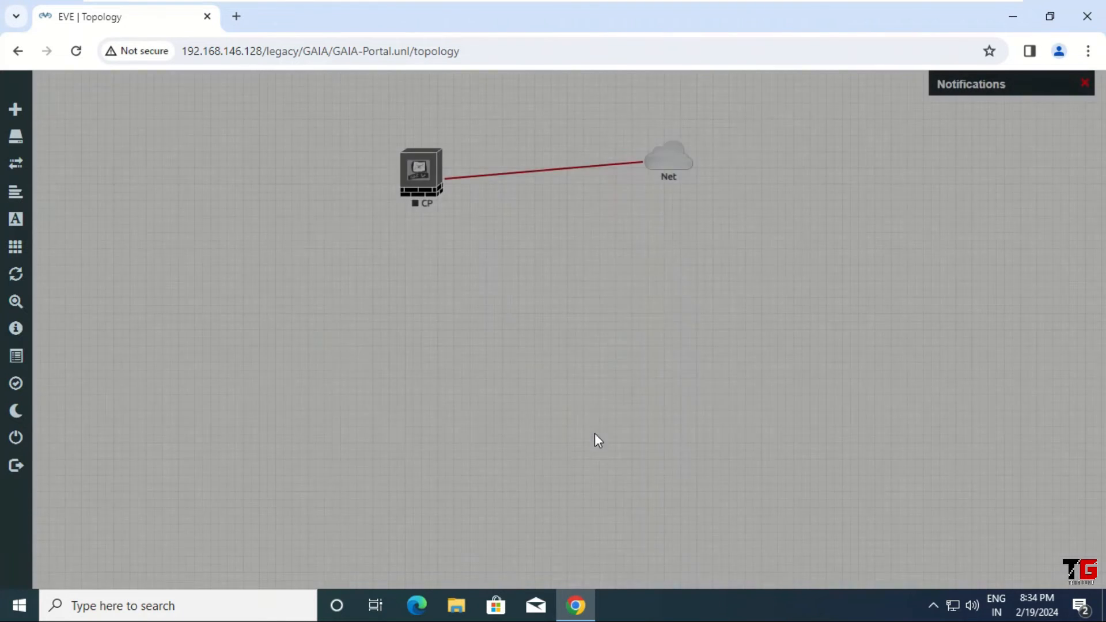
Step: Start the CP node and open its telnet console in the SSH/Telnet client
{"action": "right_click", "coordinate": [420, 174]}
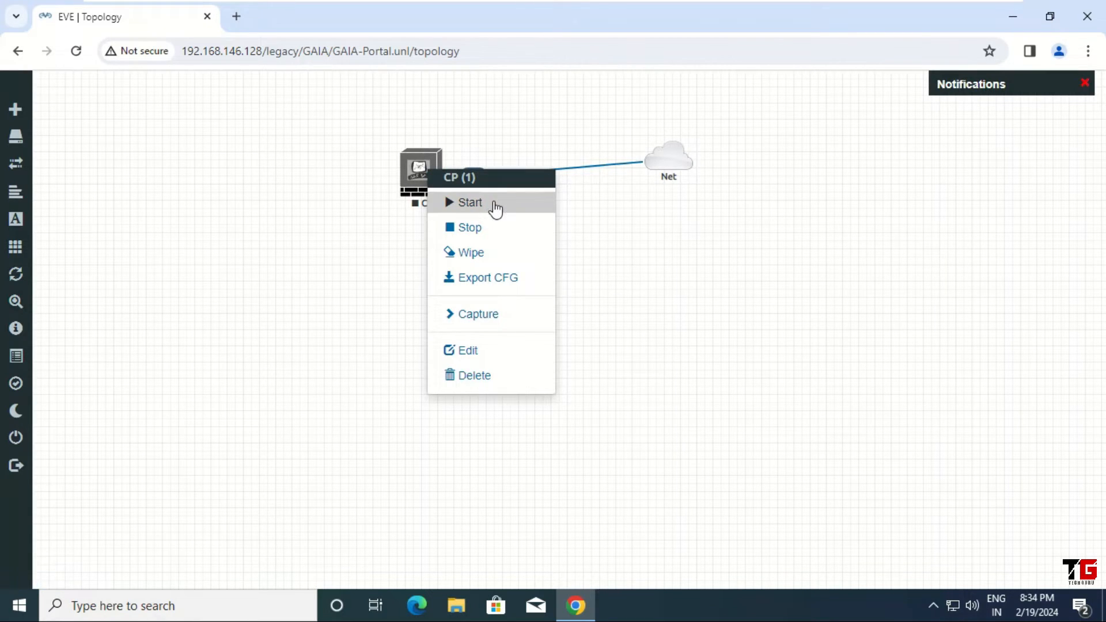
{"action": "left_click", "coordinate": [495, 206]}
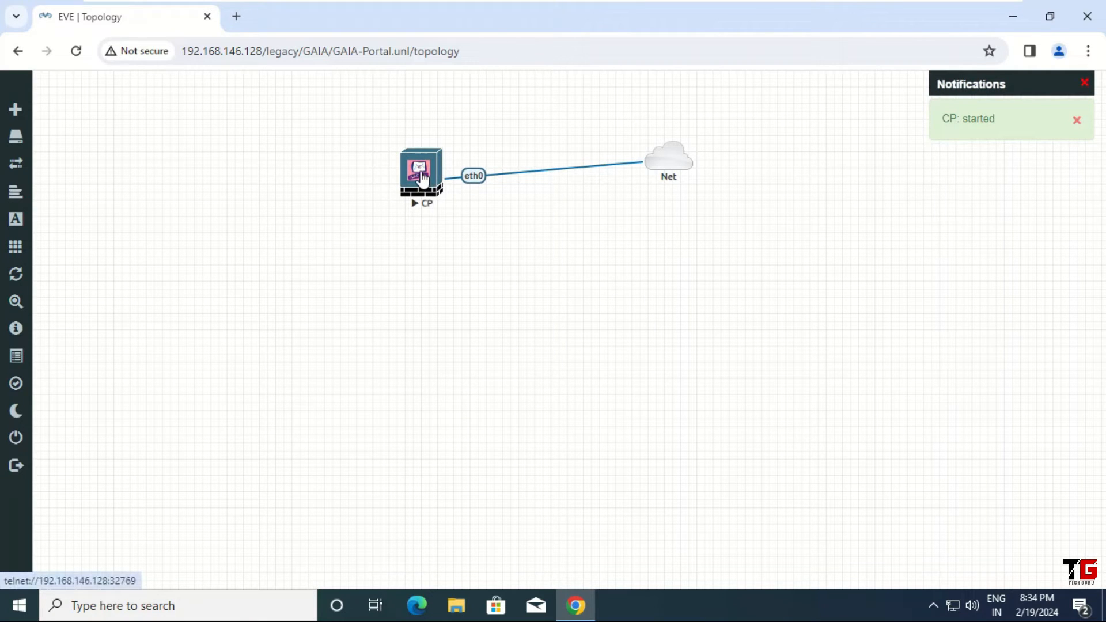
{"action": "left_click", "coordinate": [421, 172]}
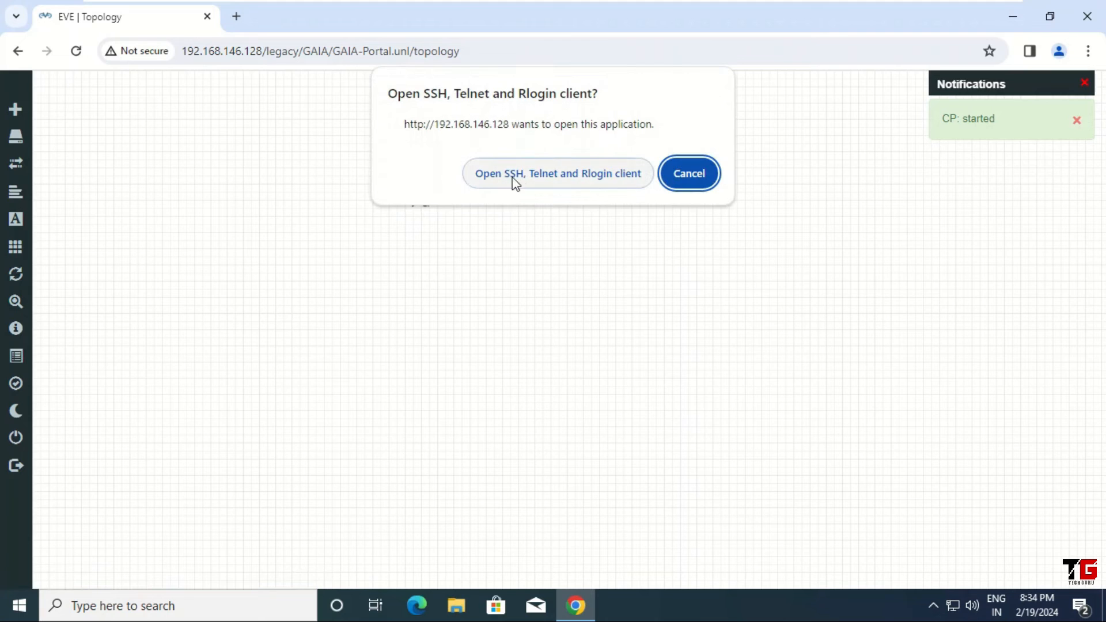
{"action": "left_click", "coordinate": [565, 172]}
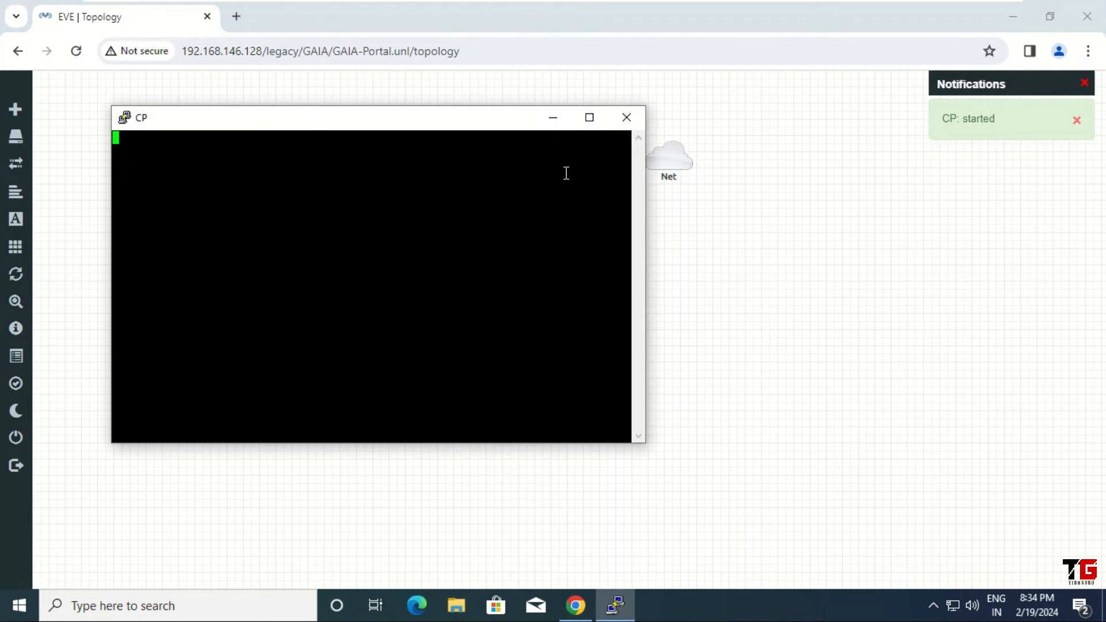
Step: Move the CP console window aside and change its font to Courier New 16-point
{"action": "left_click_drag", "start_coordinate": [311, 124], "coordinate": [413, 121]}
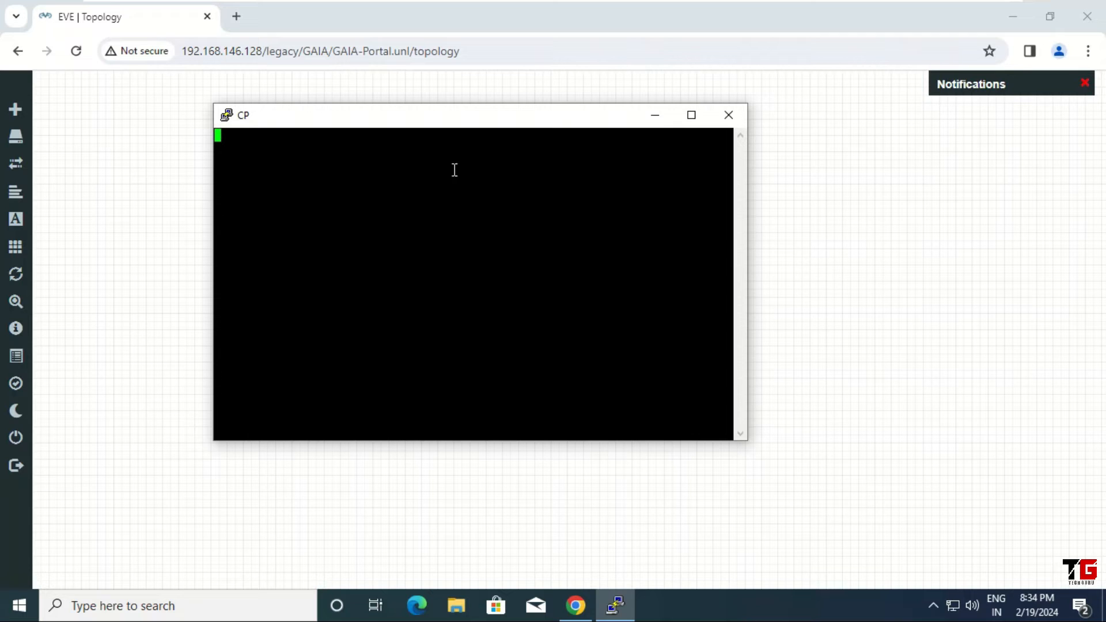
{"action": "right_click", "coordinate": [406, 118]}
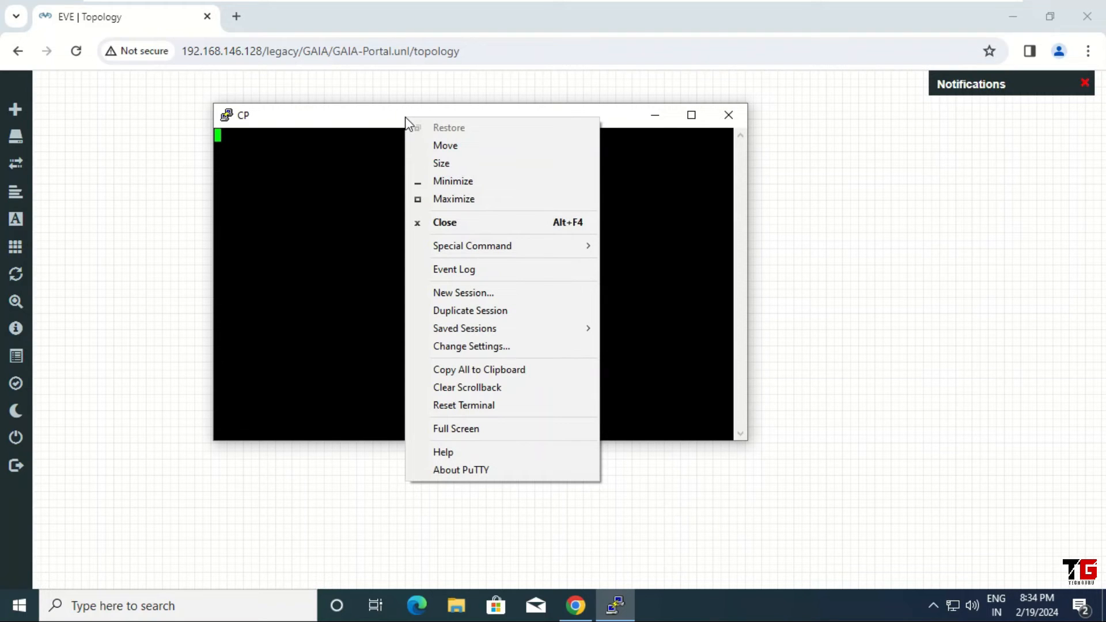
{"action": "left_click", "coordinate": [483, 348]}
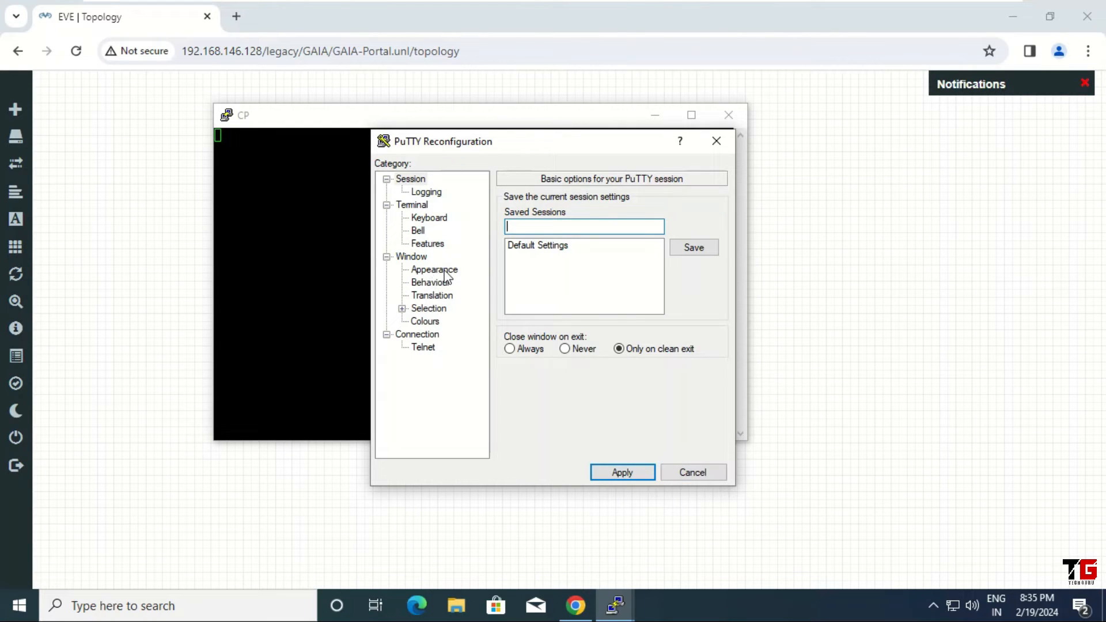
{"action": "left_click", "coordinate": [443, 270]}
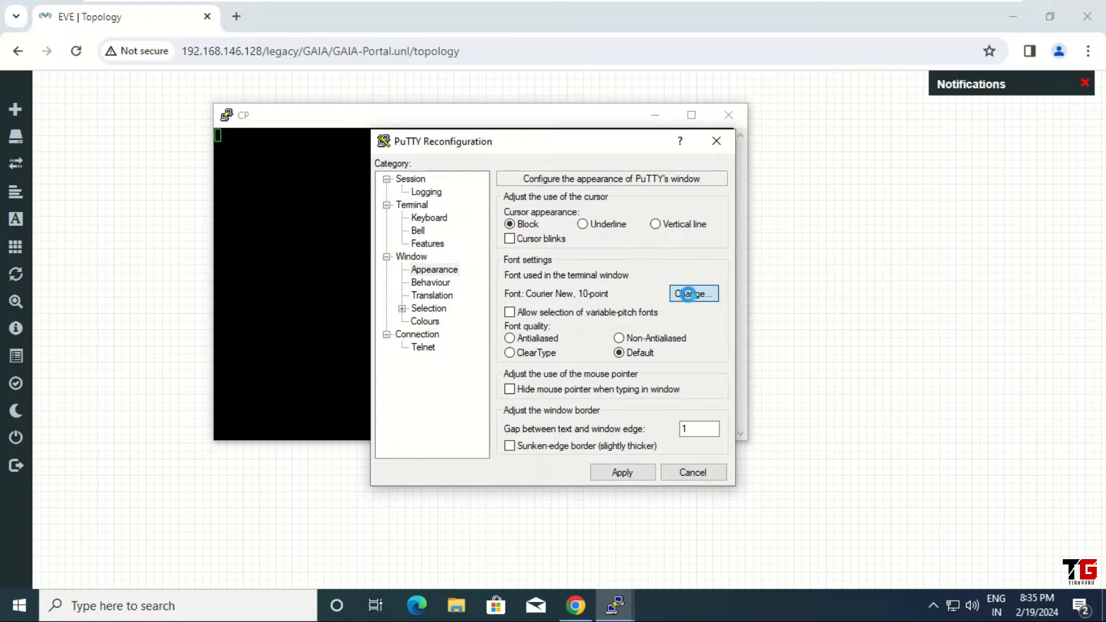
{"action": "left_click", "coordinate": [689, 294]}
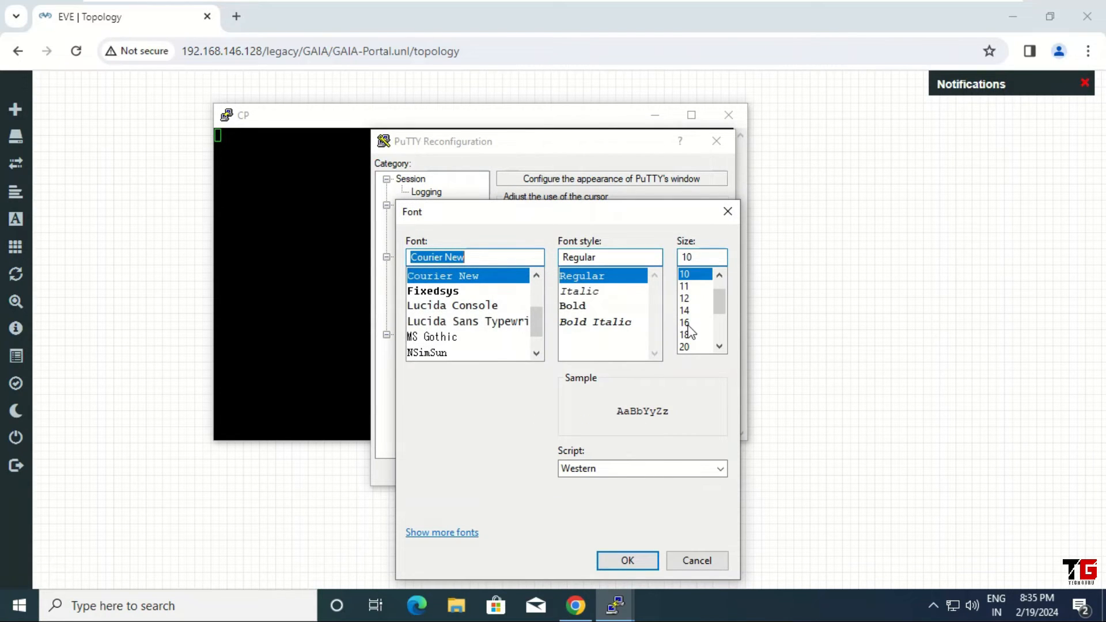
{"action": "left_click", "coordinate": [688, 323]}
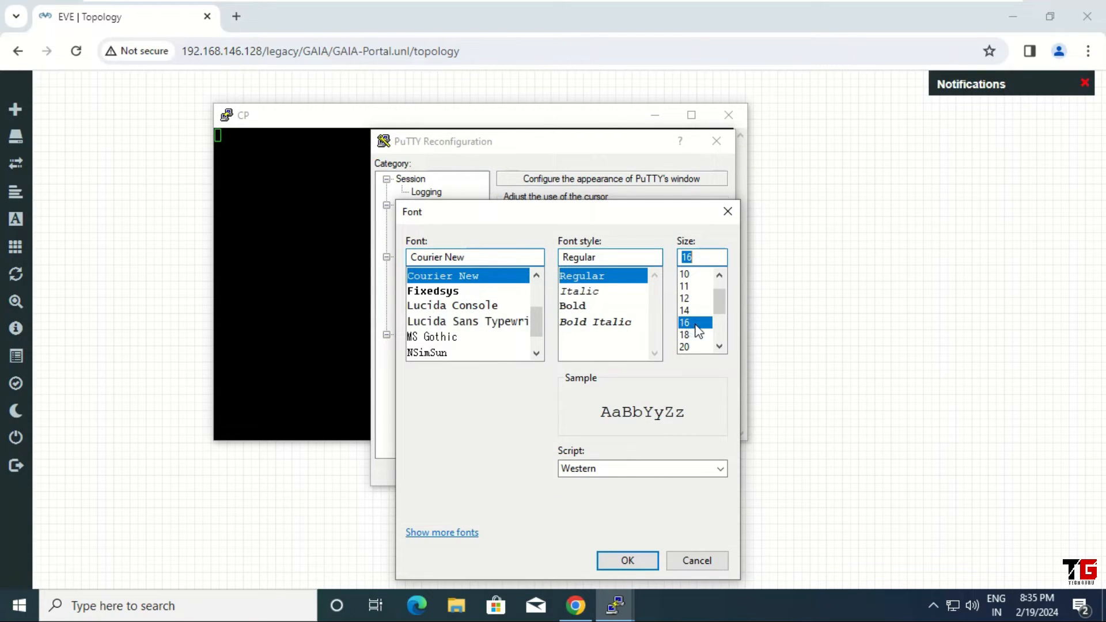
{"action": "left_click", "coordinate": [634, 562]}
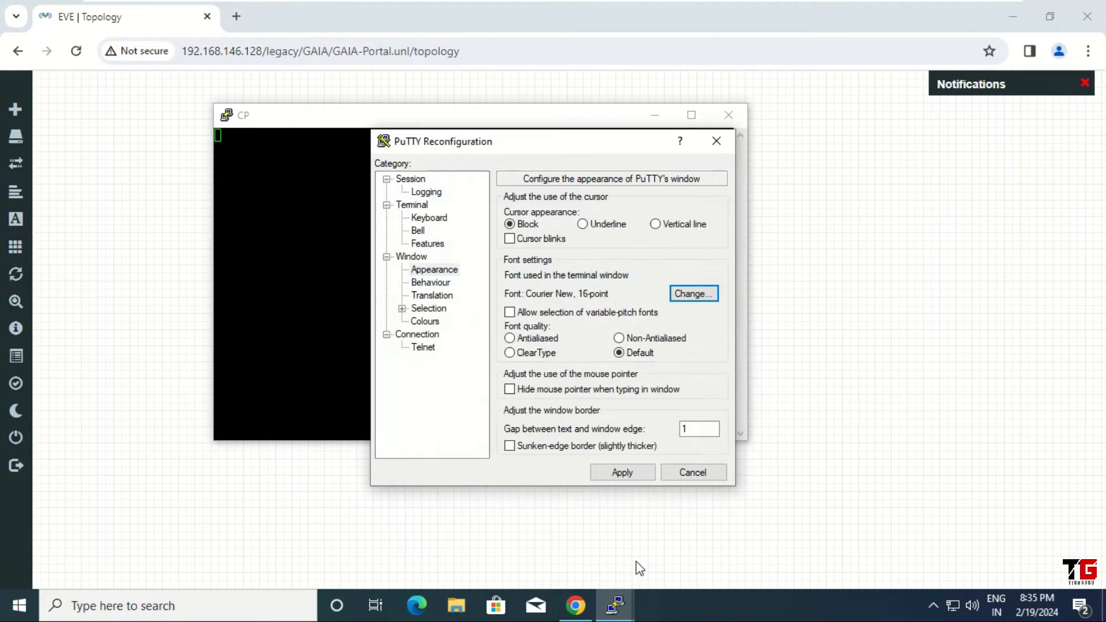
{"action": "left_click", "coordinate": [639, 476]}
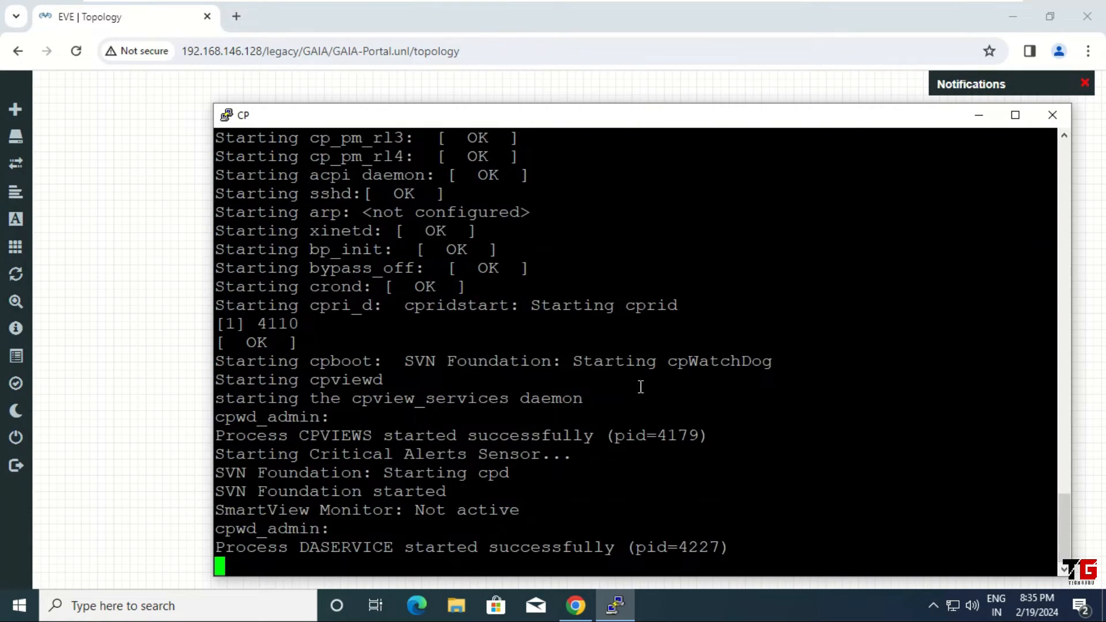
Step: Log in to the gateway console as admin with its password
{"action": "left_click_drag", "start_coordinate": [601, 123], "coordinate": [558, 75]}
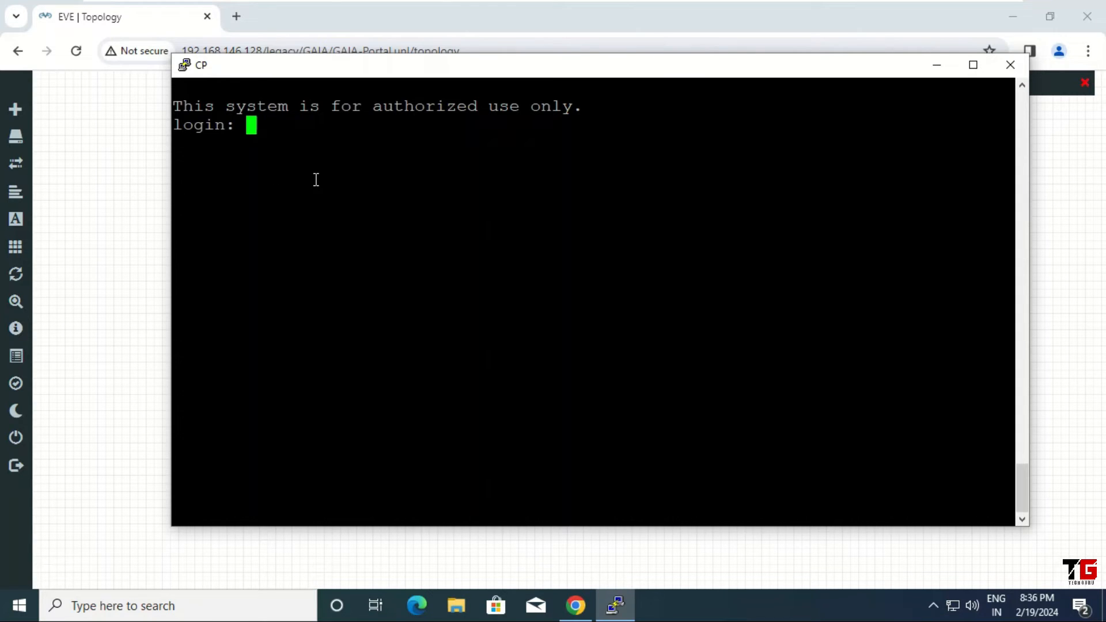
{"action": "type", "text": "admin"}
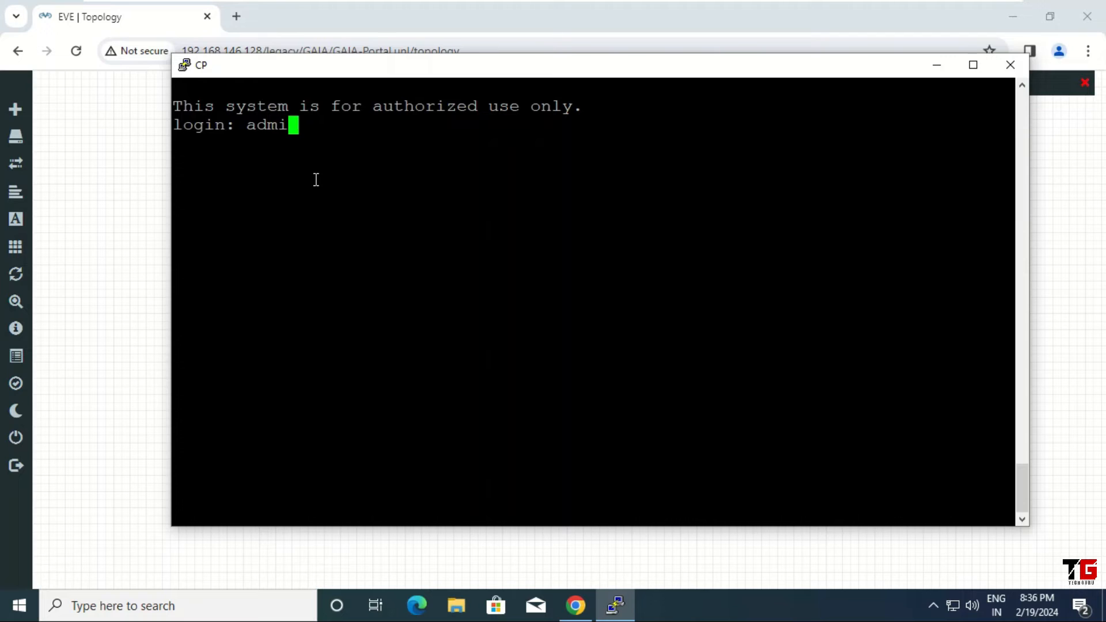
{"action": "key", "text": "Return"}
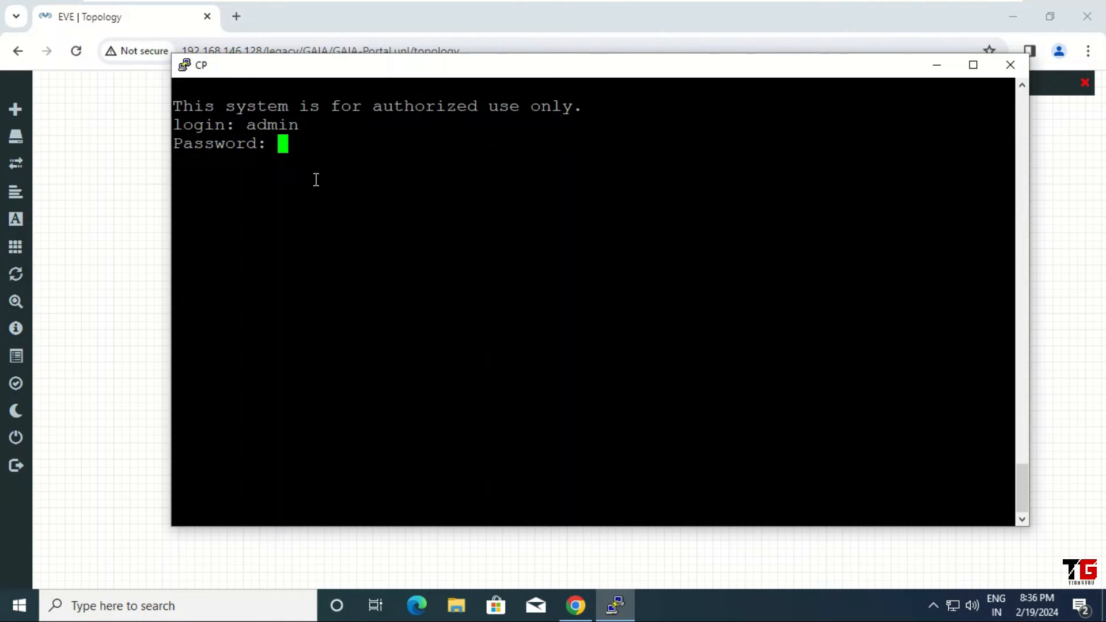
{"action": "key", "text": "Return"}
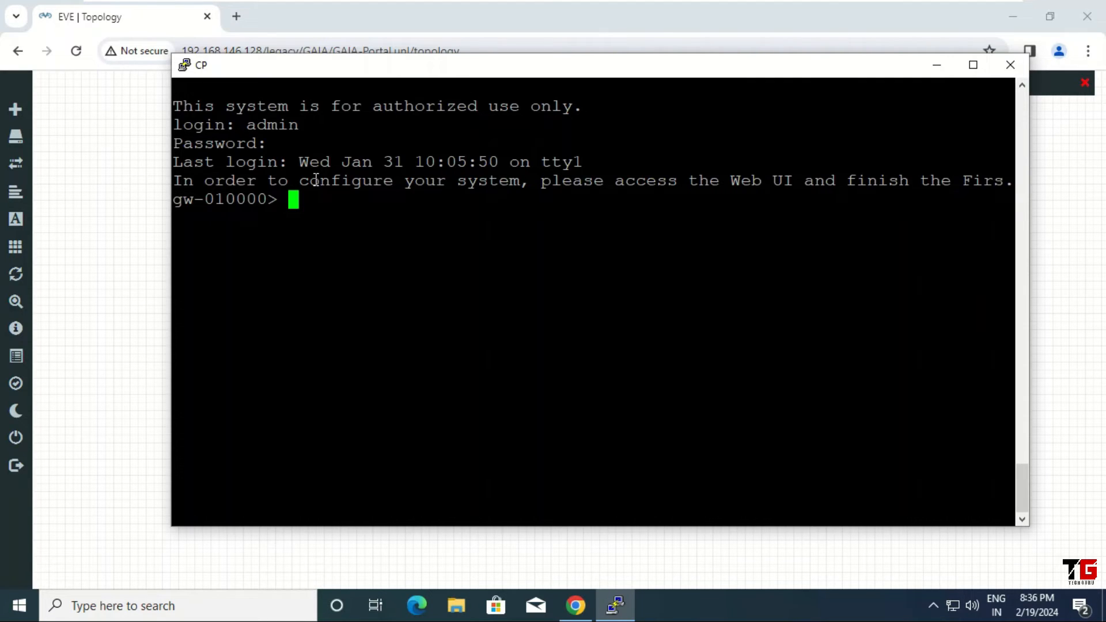
Step: Run 'show interface eth0' to confirm 192.168.146.200/24, then minimize the console
{"action": "type", "text": "show "}
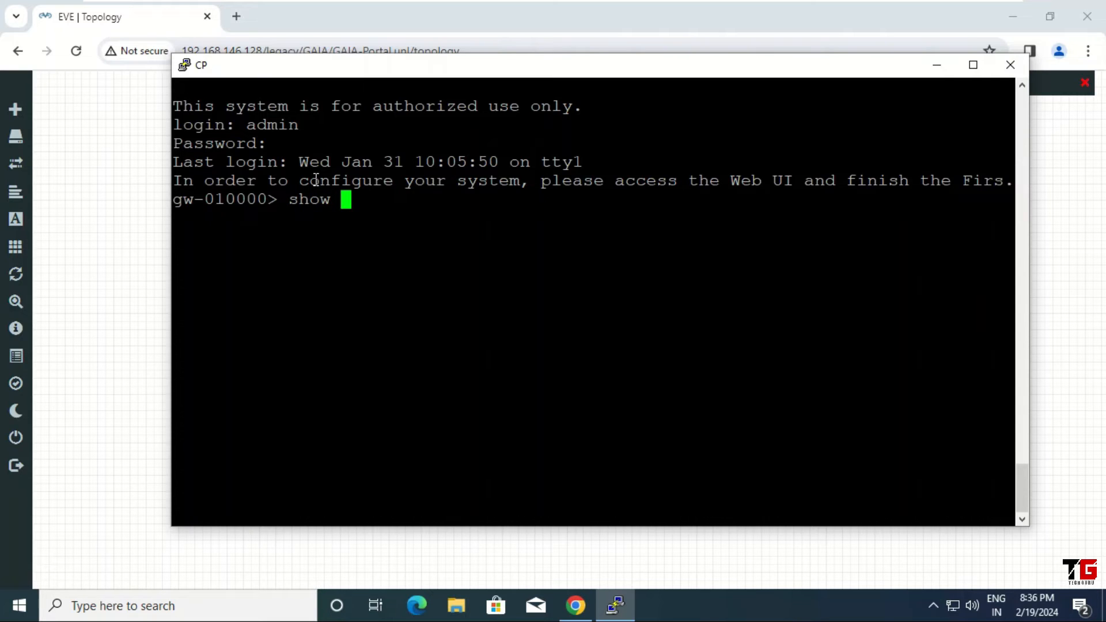
{"action": "type", "text": "inte"}
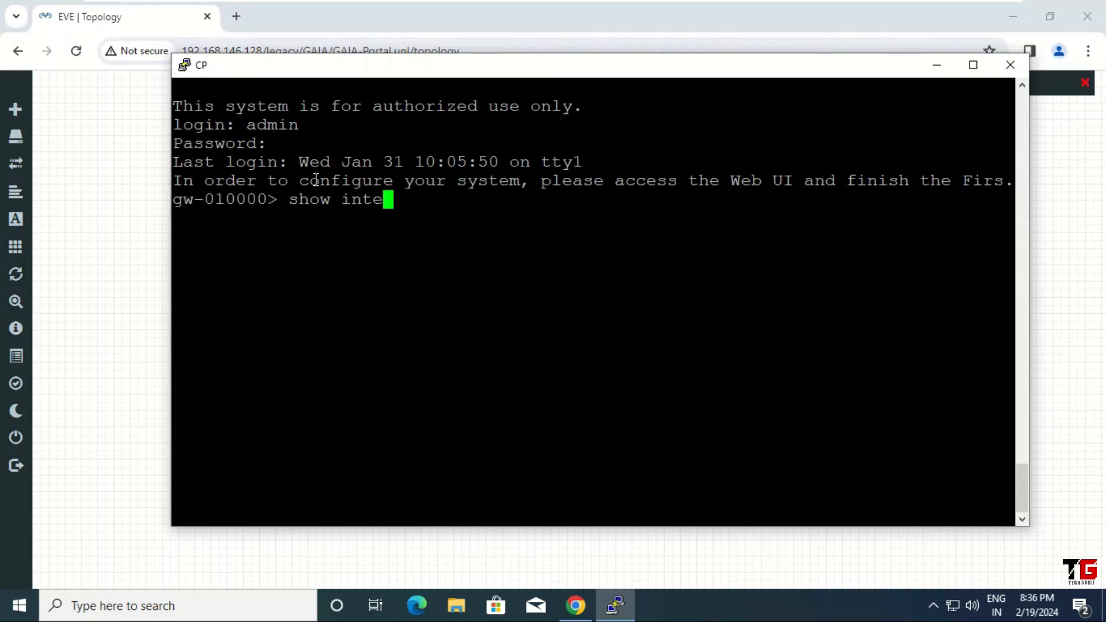
{"action": "type", "text": "rface "}
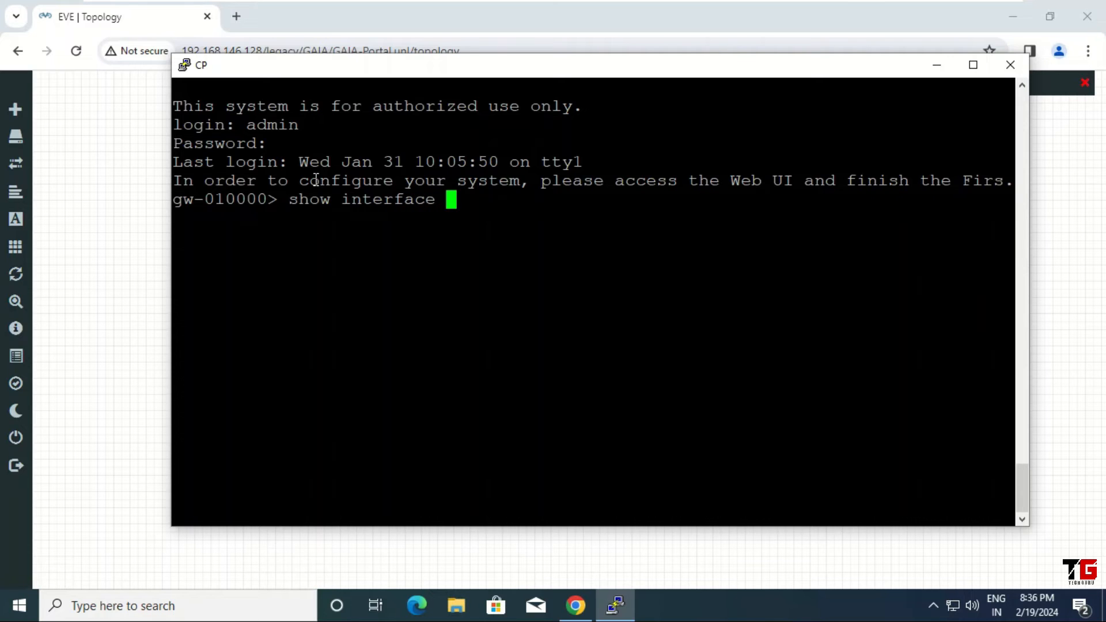
{"action": "type", "text": "eth0"}
{"action": "key", "text": "Return"}
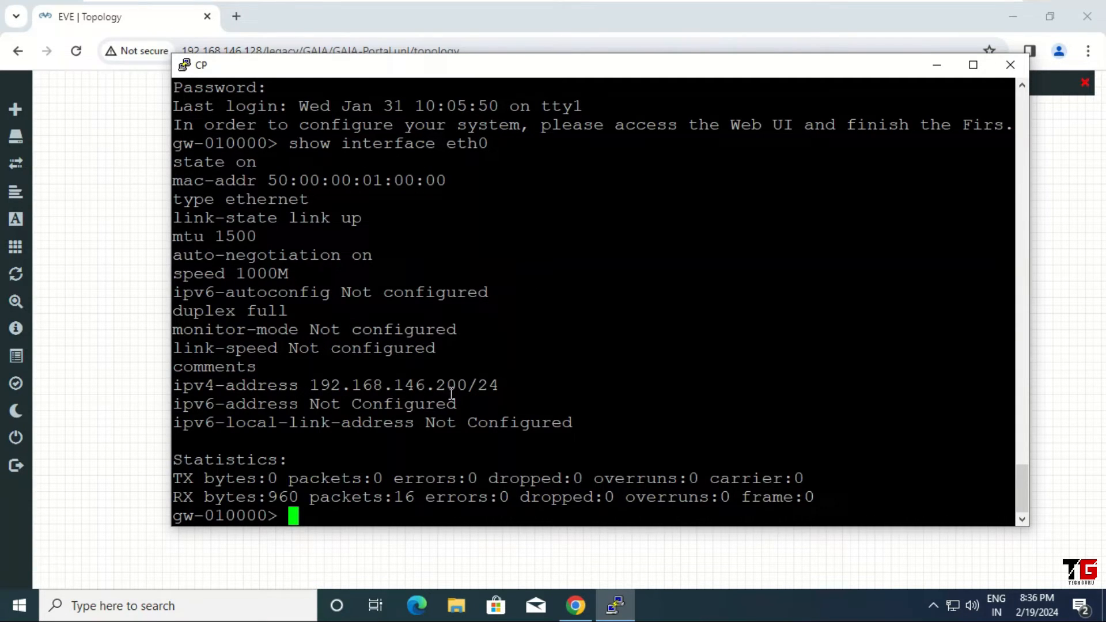
{"action": "left_click", "coordinate": [938, 66]}
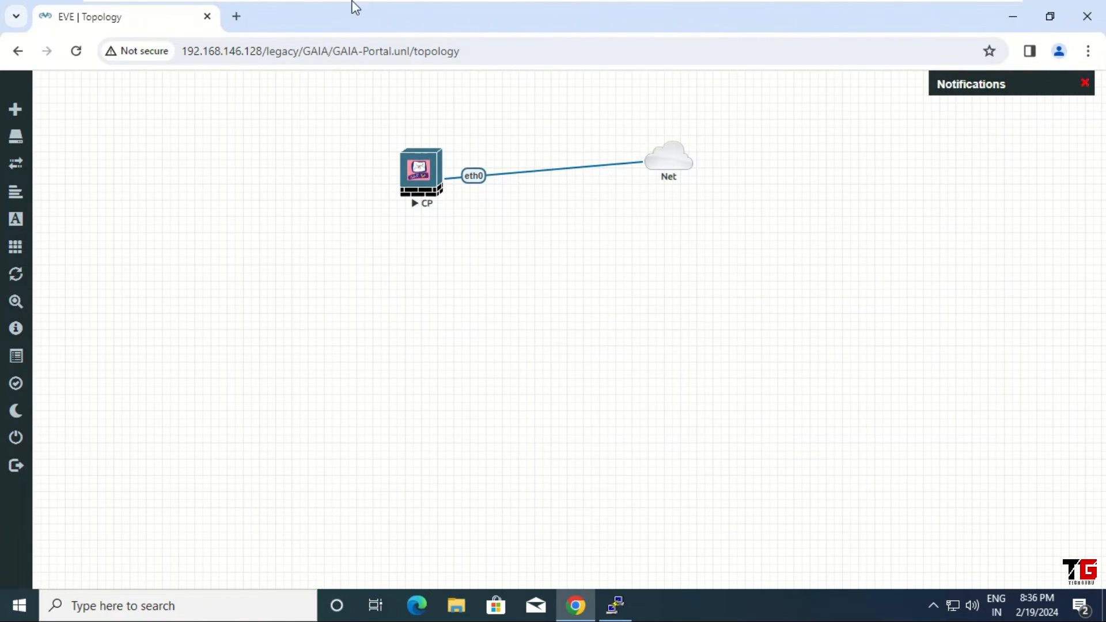
{"action": "left_click", "coordinate": [238, 18]}
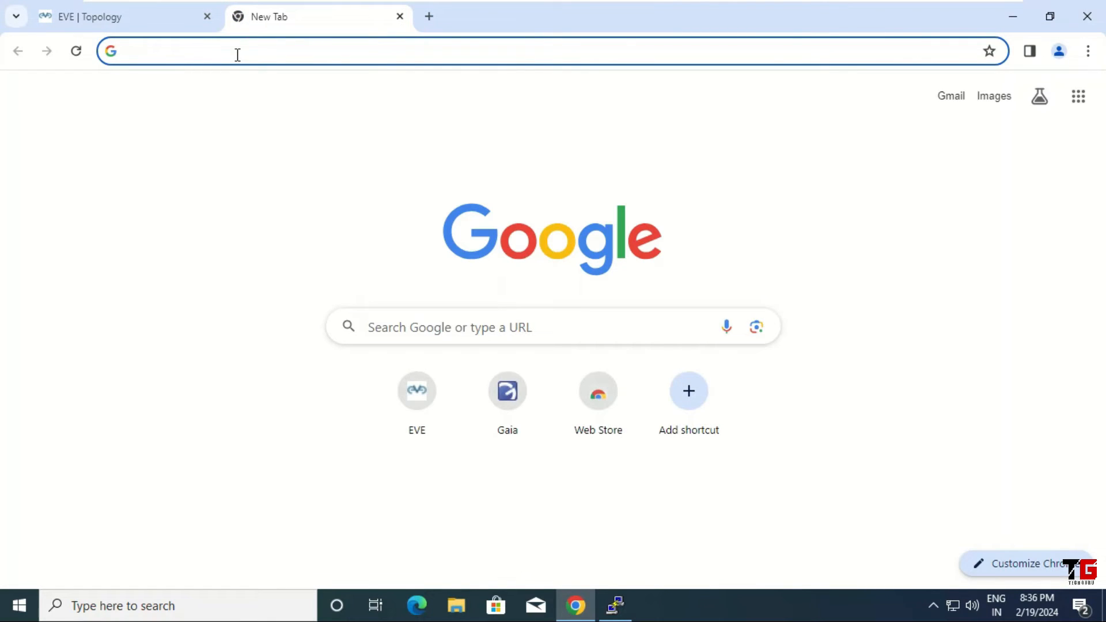
{"action": "type", "text": "https"}
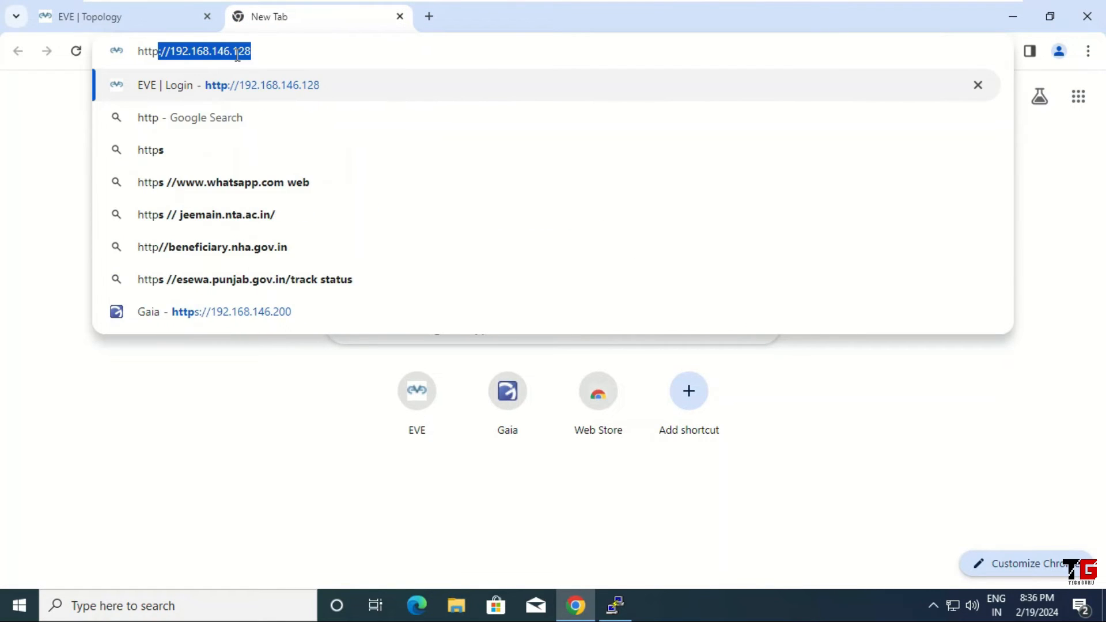
{"action": "type", "text": "://"}
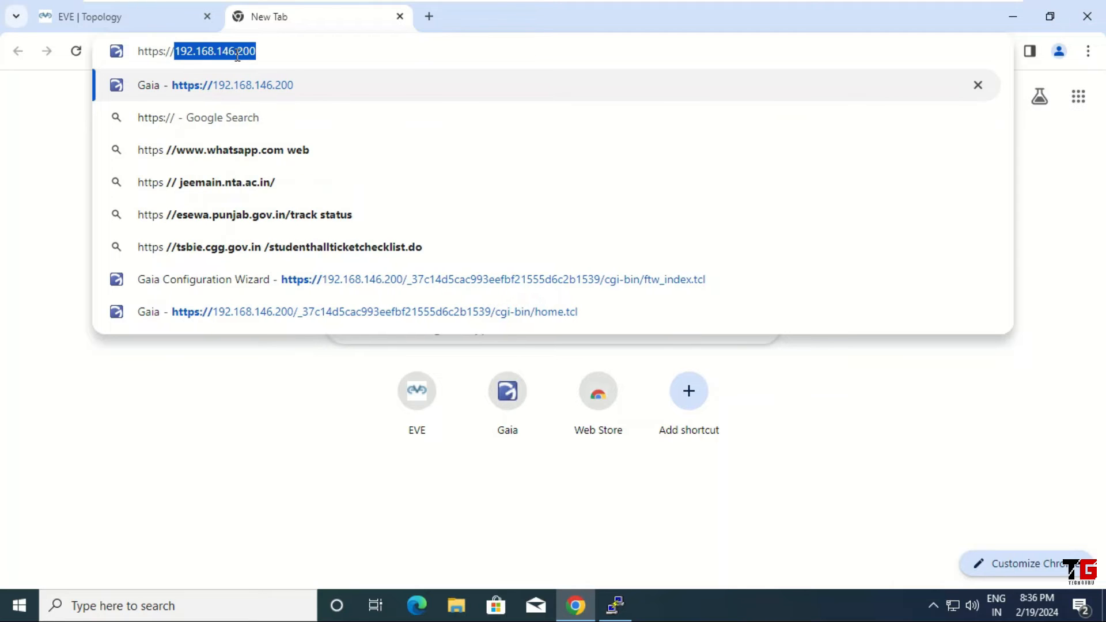
{"action": "type", "text": "192.16"}
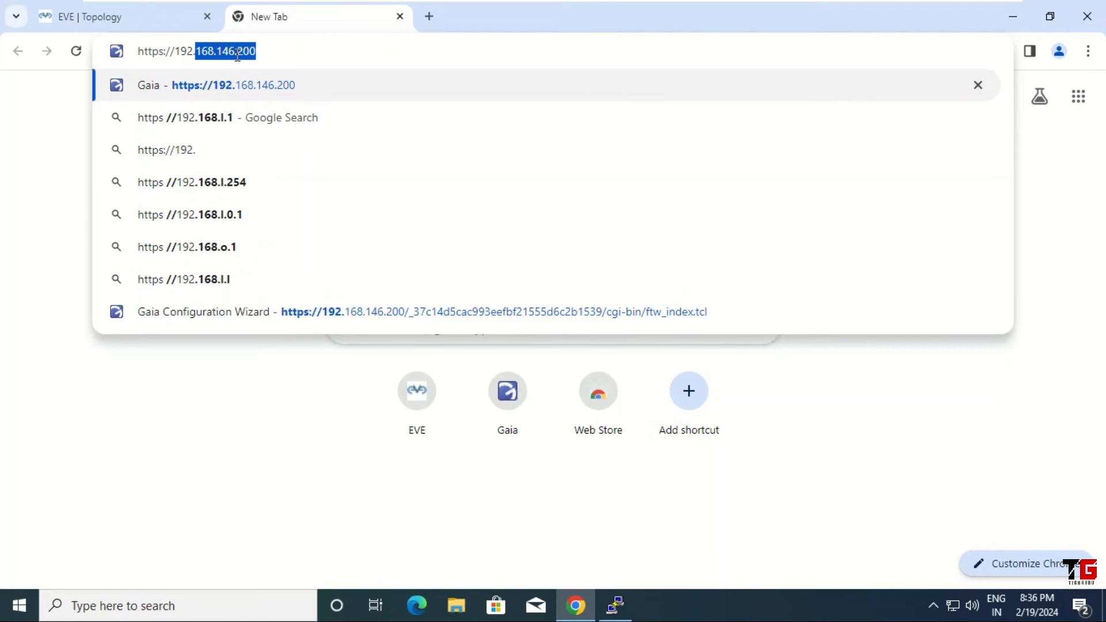
{"action": "type", "text": "8.14"}
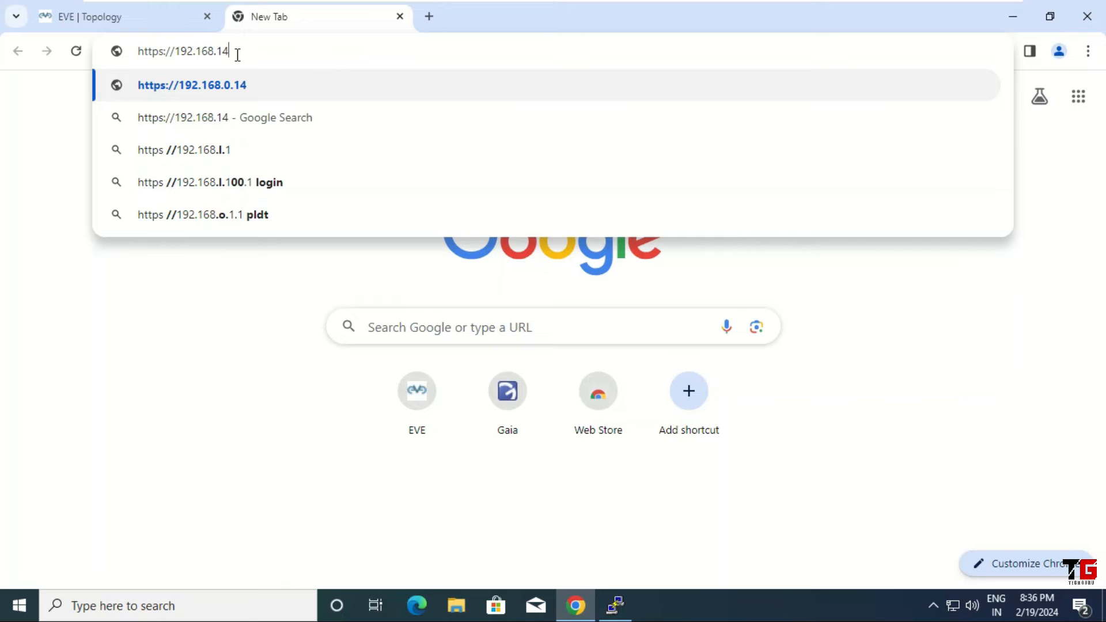
{"action": "type", "text": "6.200"}
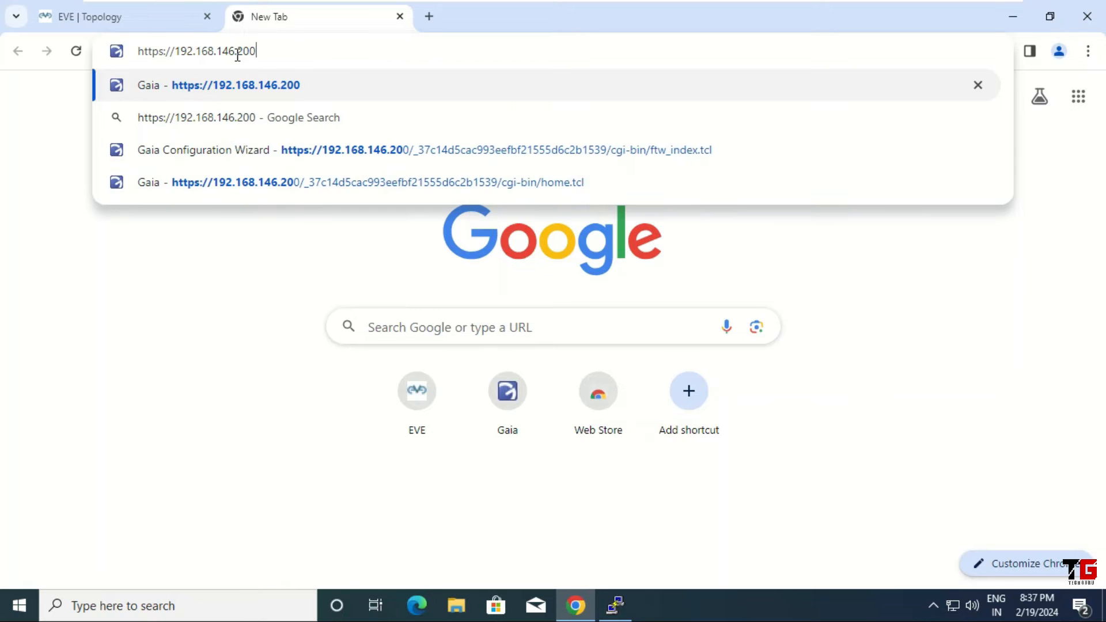
{"action": "key", "text": "Return"}
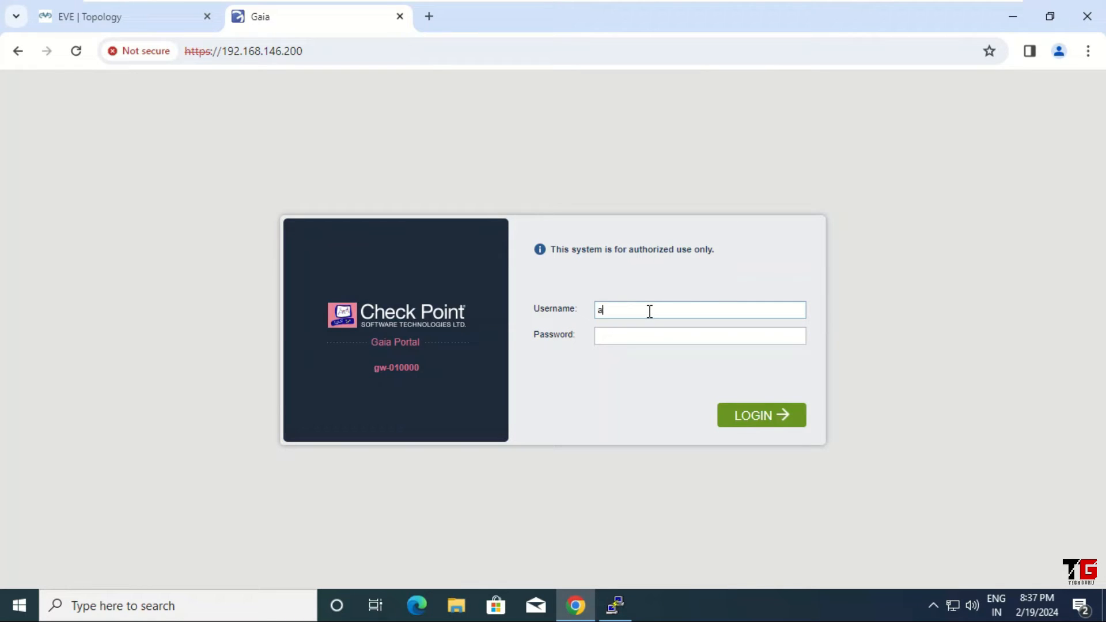
Step: Log in to Gaia Portal with the admin username and password
{"action": "type", "text": "in"}
{"action": "key", "text": "Tab"}
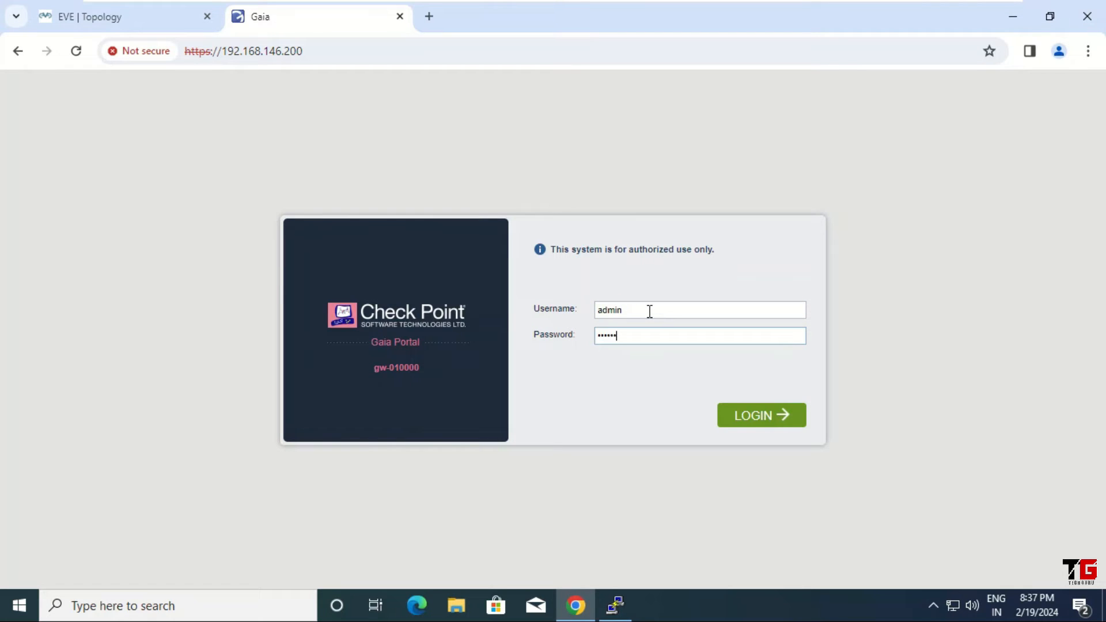
{"action": "left_click", "coordinate": [761, 419]}
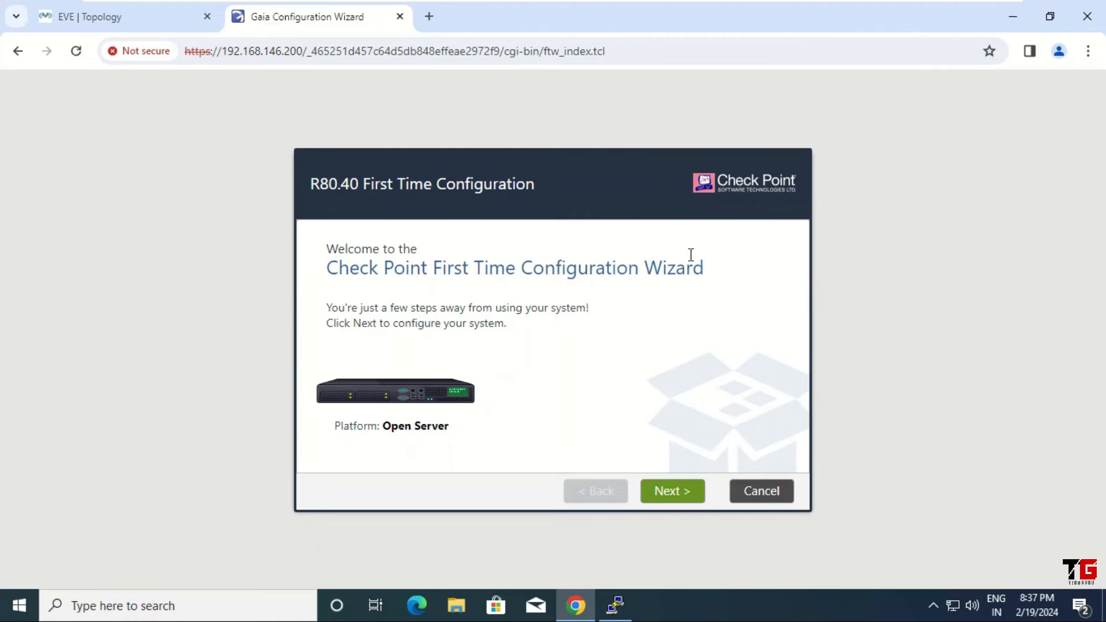
Step: Step past the welcome, R80.40 deployment, eth0 management and internet connection pages with defaults
{"action": "left_click", "coordinate": [677, 484]}
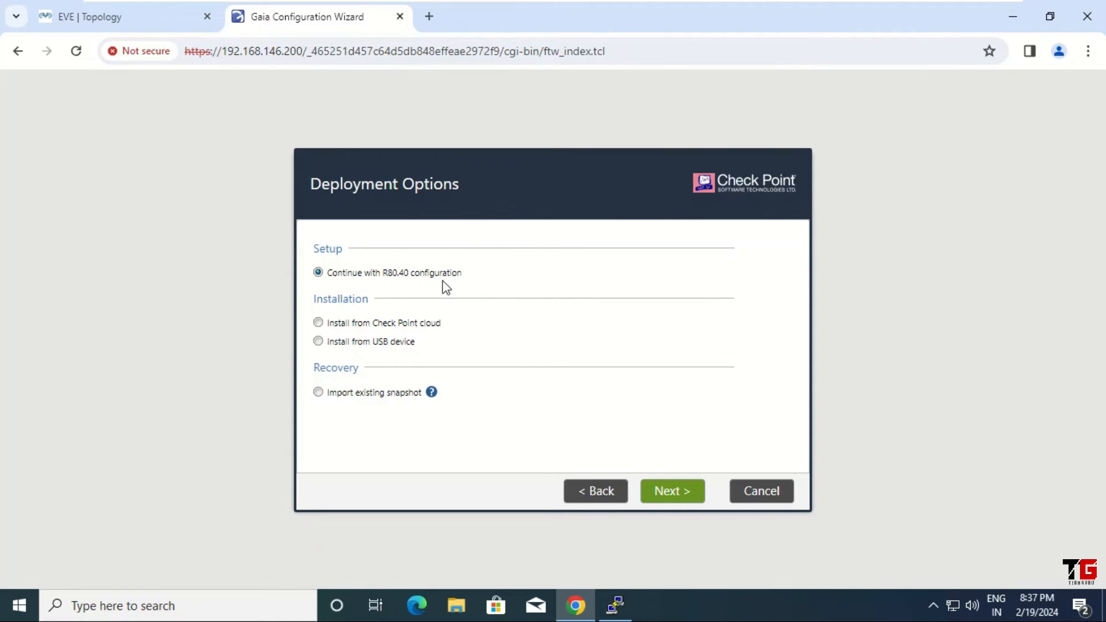
{"action": "left_click", "coordinate": [670, 496]}
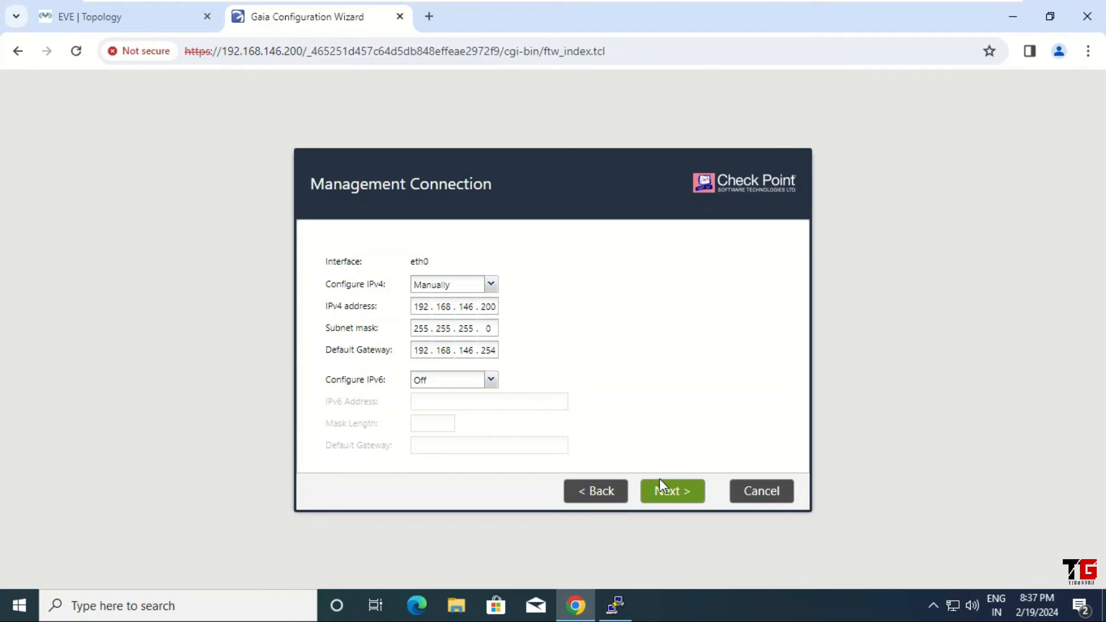
{"action": "left_click", "coordinate": [669, 498]}
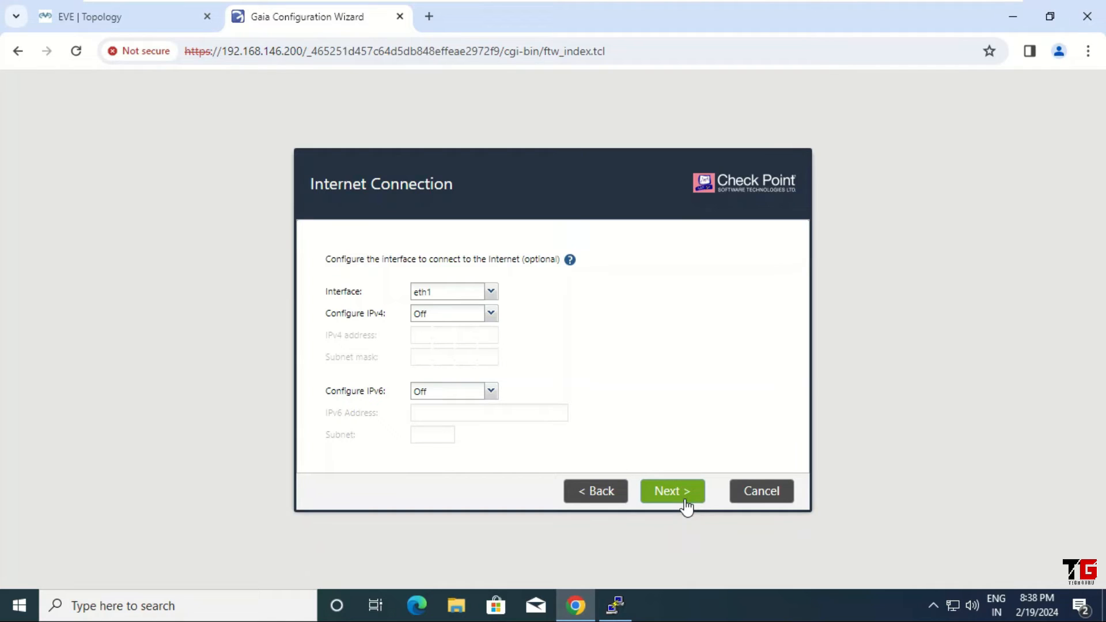
{"action": "left_click", "coordinate": [685, 506]}
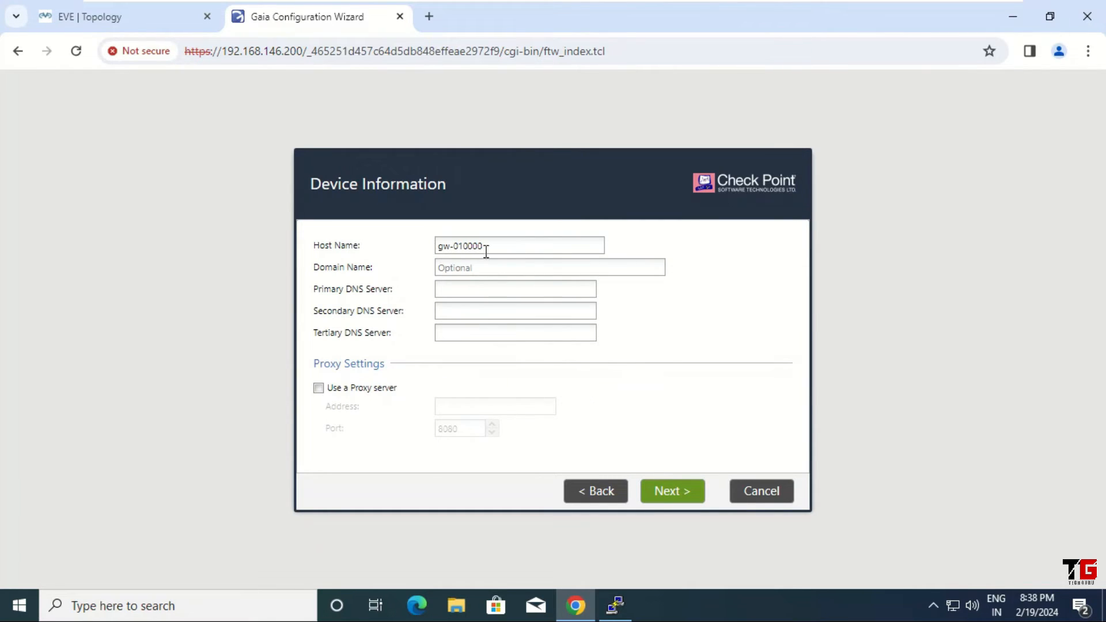
Step: Replace host name gw-010000 with gaia and accept the device information
{"action": "left_click_drag", "start_coordinate": [510, 246], "coordinate": [417, 246]}
{"action": "type", "text": "gaia"}
{"action": "left_click", "coordinate": [678, 494]}
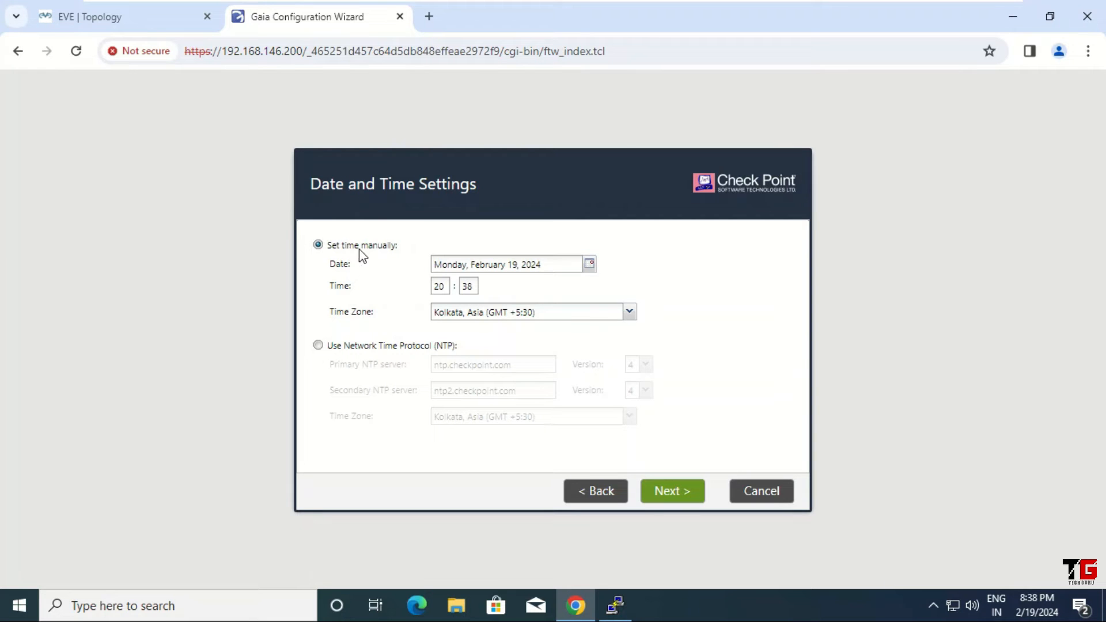
Step: Keep manual time, gateway-plus-management installation, both products, Gaia admin, and GUI clients from any IP
{"action": "left_click", "coordinate": [676, 494]}
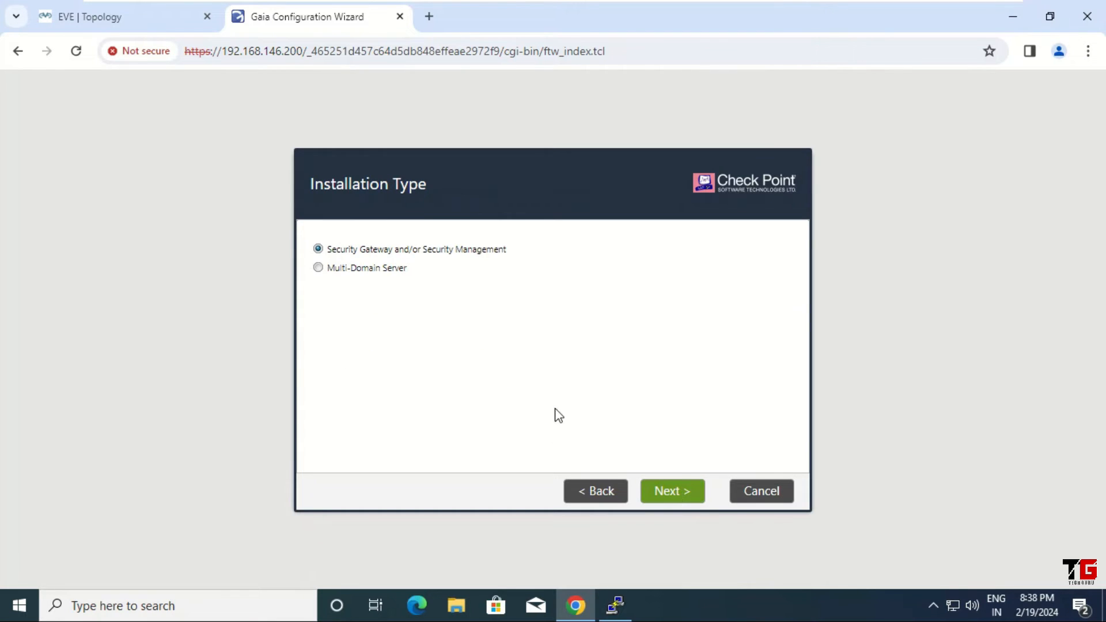
{"action": "left_click", "coordinate": [679, 492]}
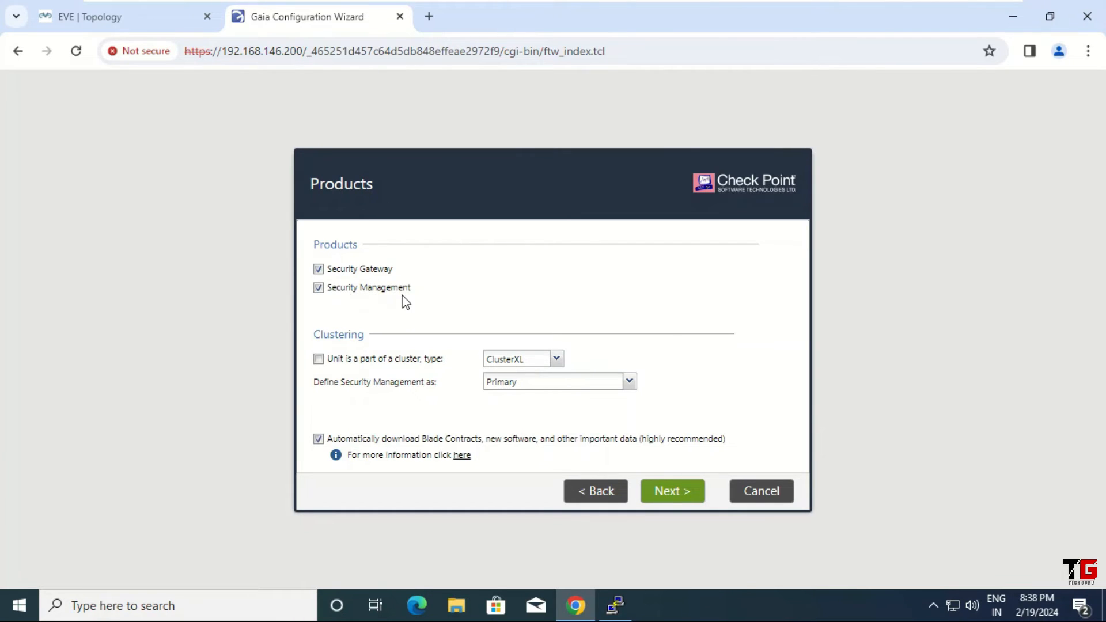
{"action": "left_click", "coordinate": [668, 493]}
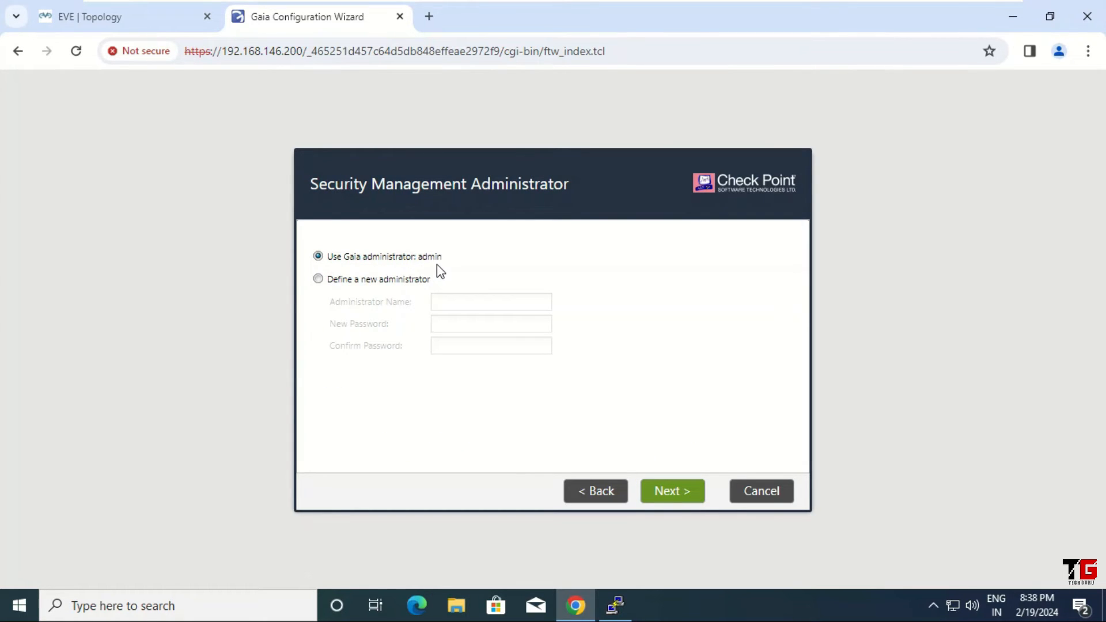
{"action": "left_click", "coordinate": [670, 496]}
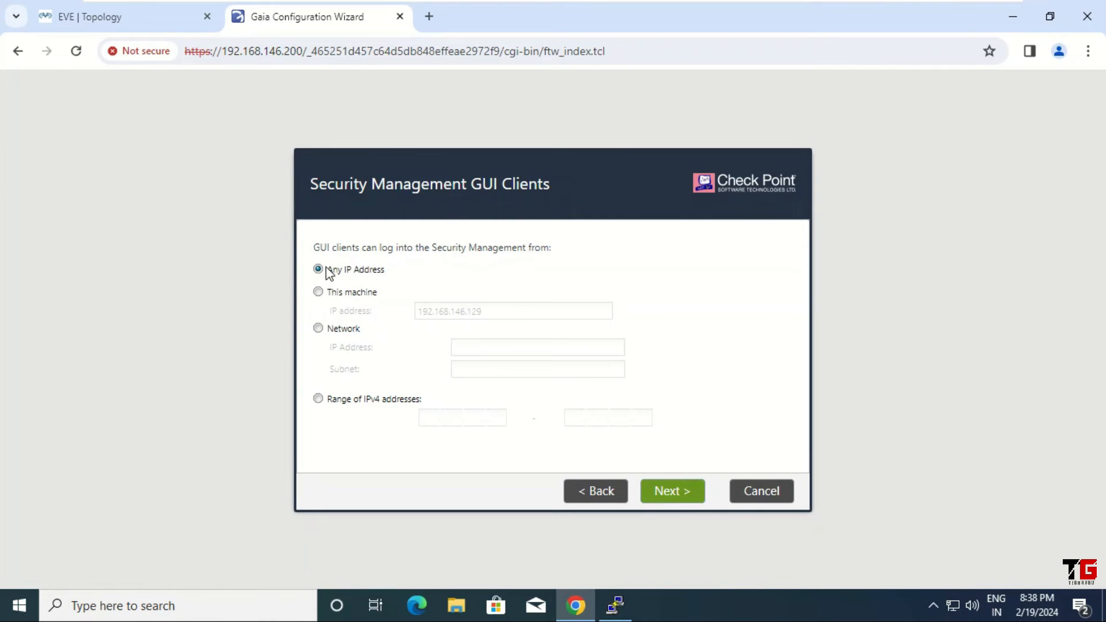
{"action": "left_click", "coordinate": [670, 493]}
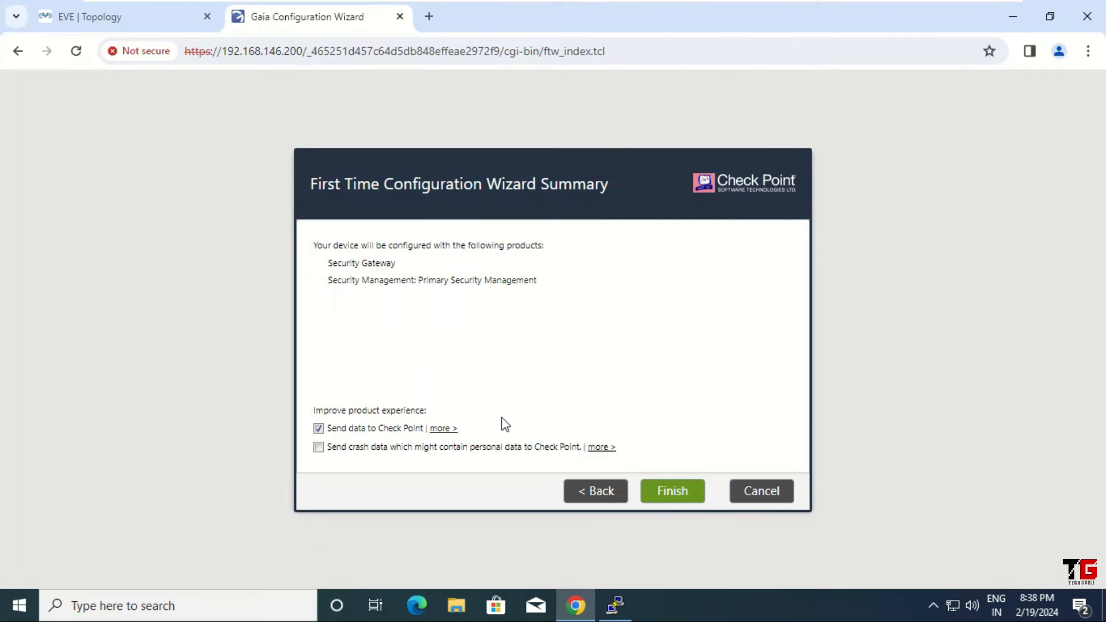
Step: Uncheck sending data to Check Point, finish the wizard and confirm starting configuration
{"action": "left_click", "coordinate": [319, 430]}
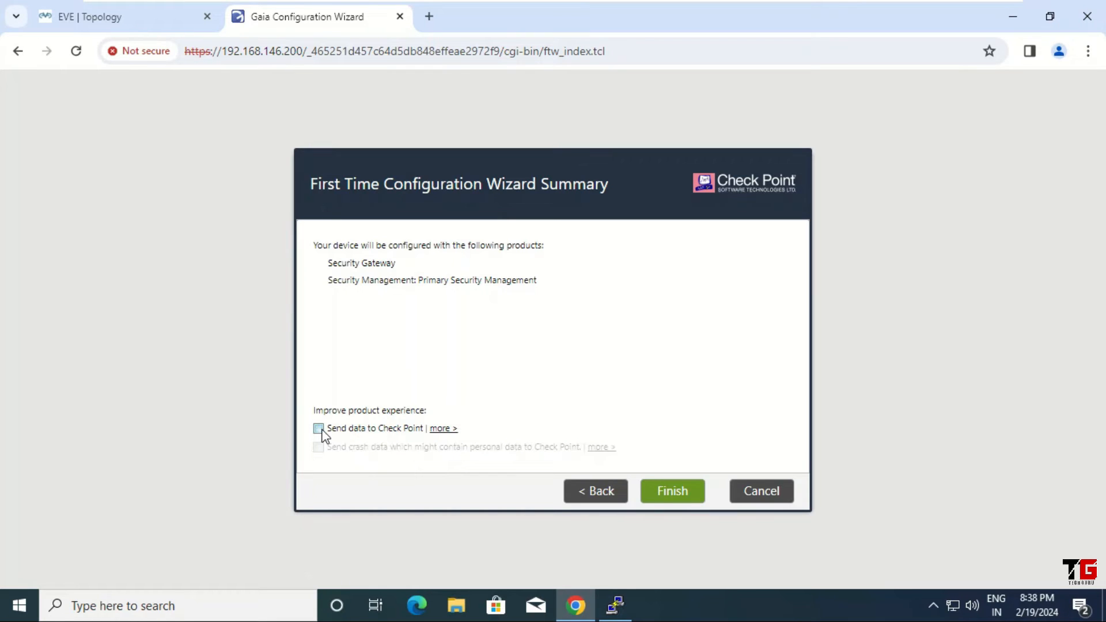
{"action": "left_click", "coordinate": [674, 493]}
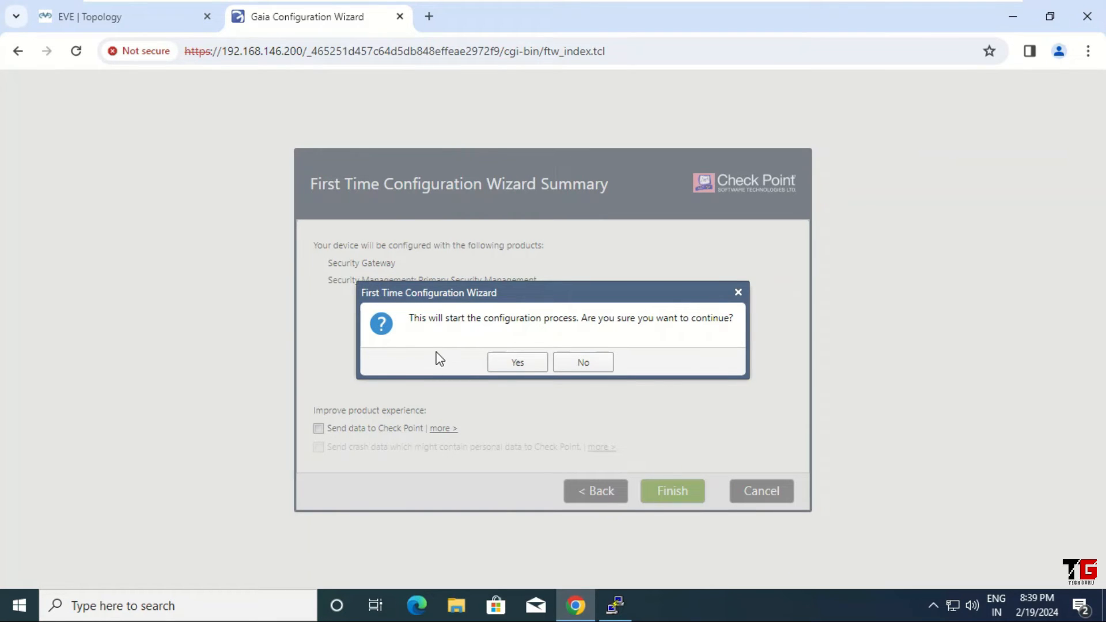
{"action": "left_click", "coordinate": [520, 363]}
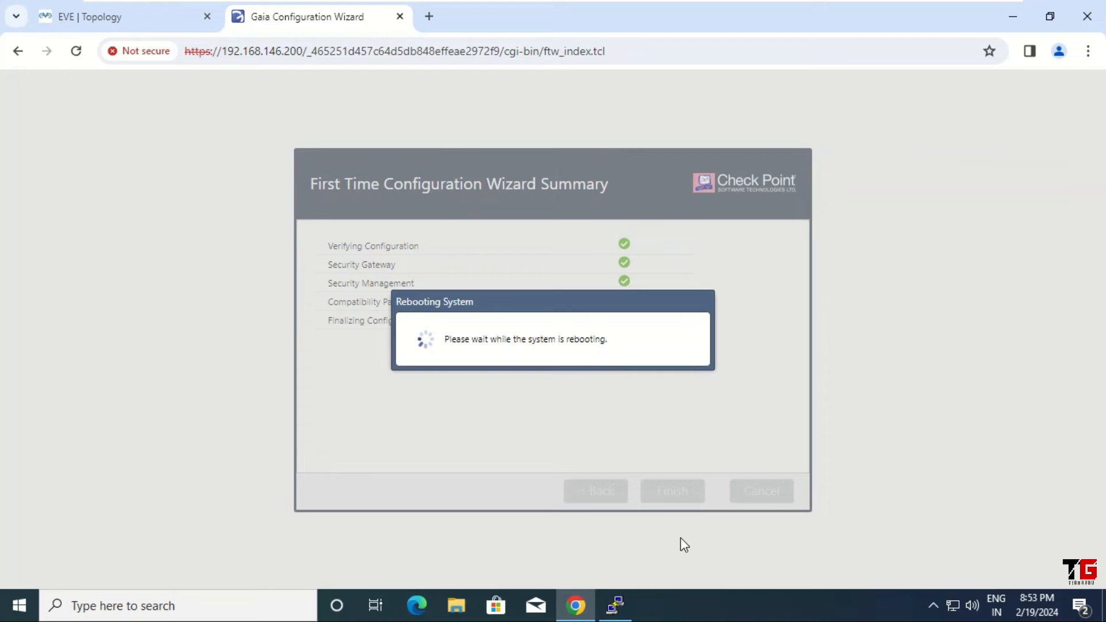
Step: Log in to the rebooted gateway's PuTTY console as admin, then minimize the console
{"action": "left_click", "coordinate": [619, 608]}
{"action": "left_click_drag", "start_coordinate": [544, 121], "coordinate": [526, 89]}
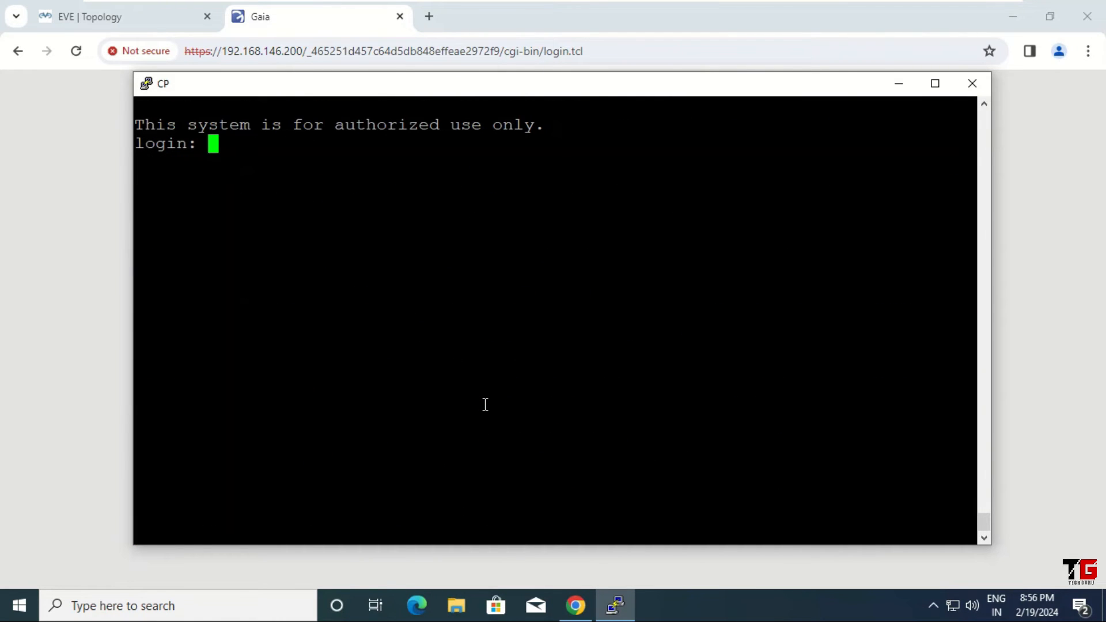
{"action": "type", "text": "admin"}
{"action": "key", "text": "Return"}
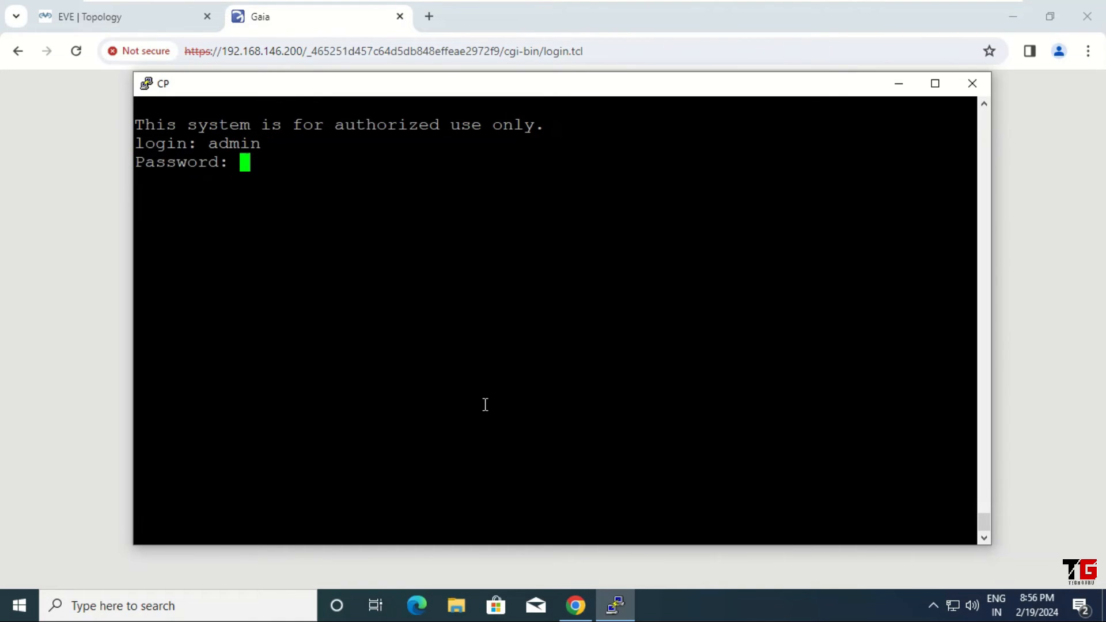
{"action": "key", "text": "Return"}
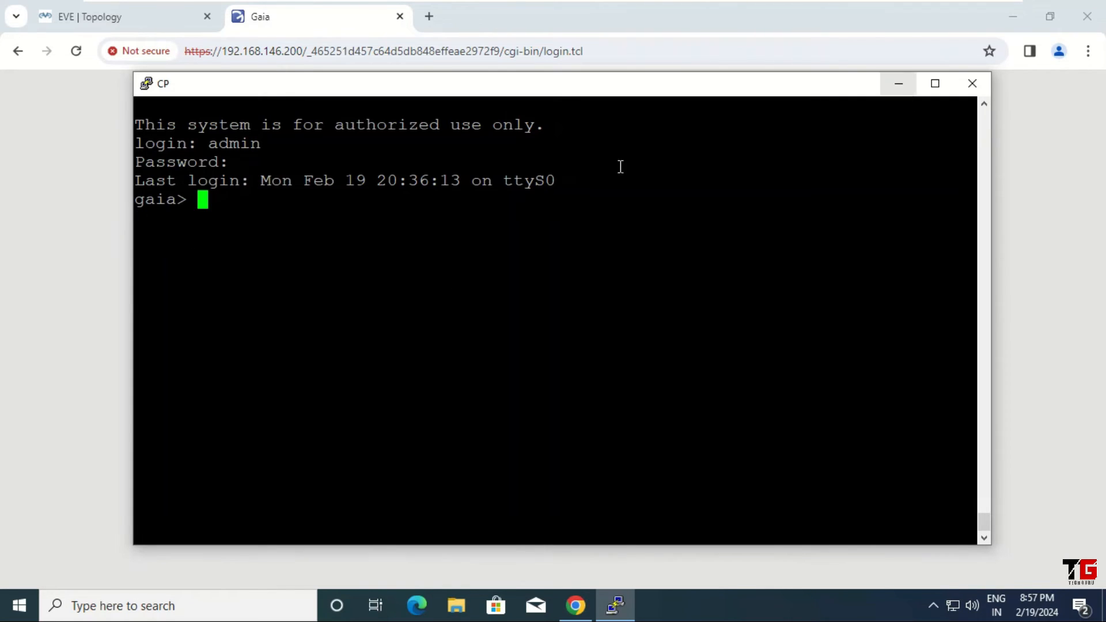
{"action": "left_click", "coordinate": [902, 87]}
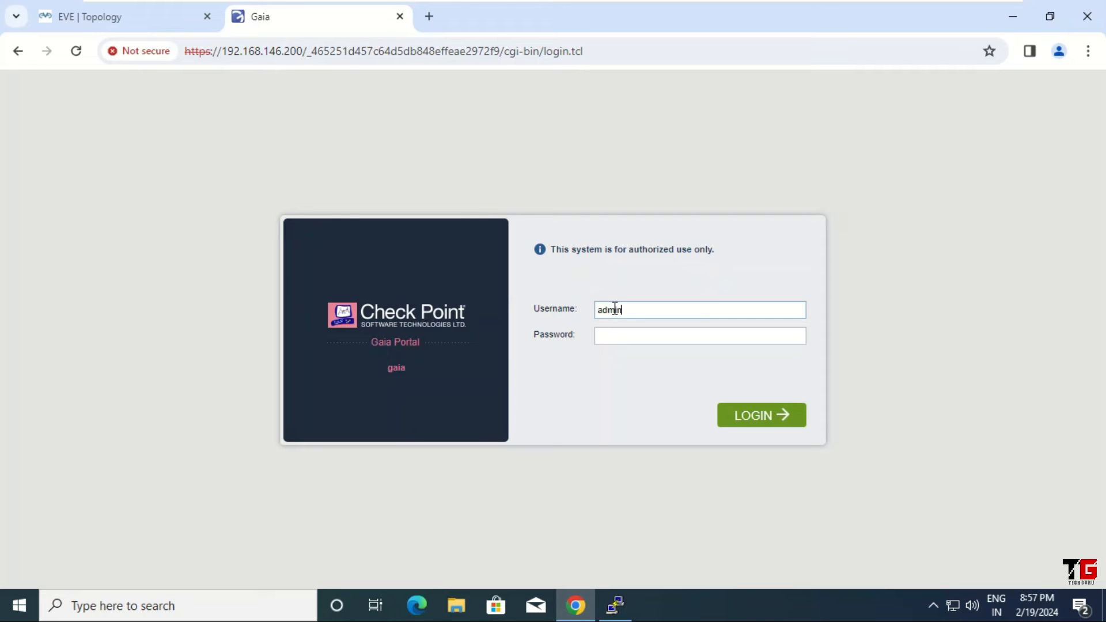
Step: Sign in to Gaia Portal as admin, dismiss the tip popups and check the configuration lock
{"action": "key", "text": "Tab"}
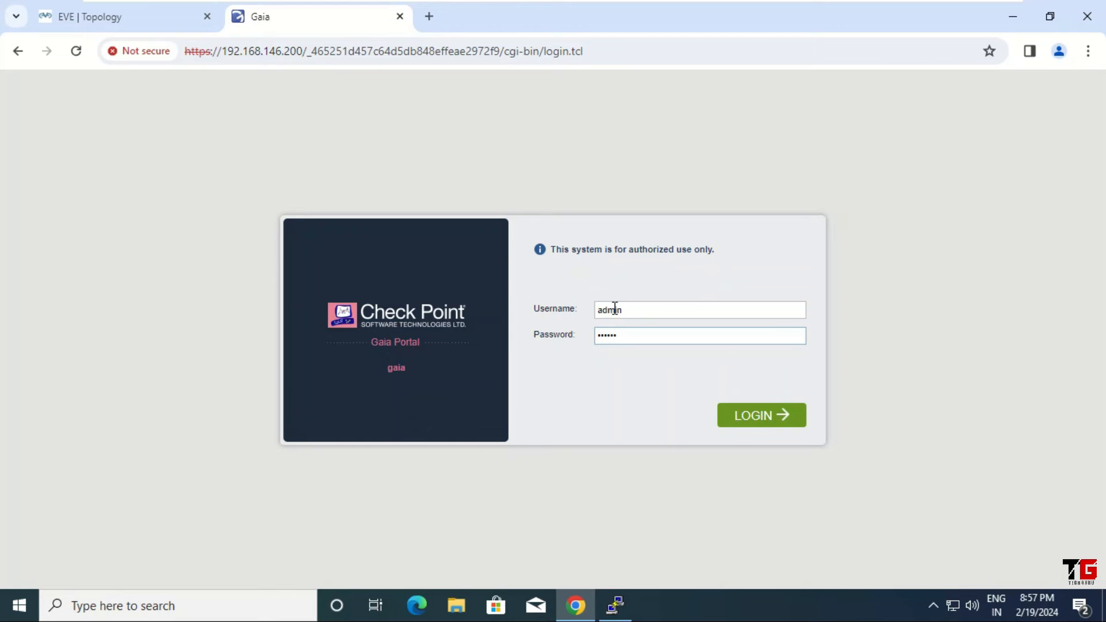
{"action": "key", "text": "Return"}
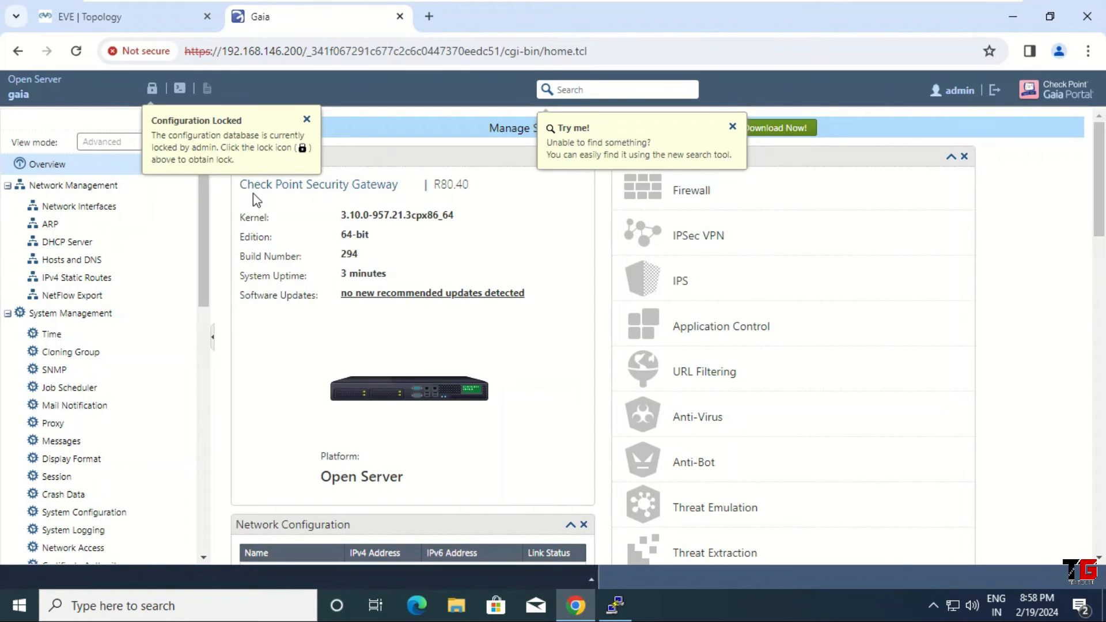
{"action": "left_click", "coordinate": [152, 93]}
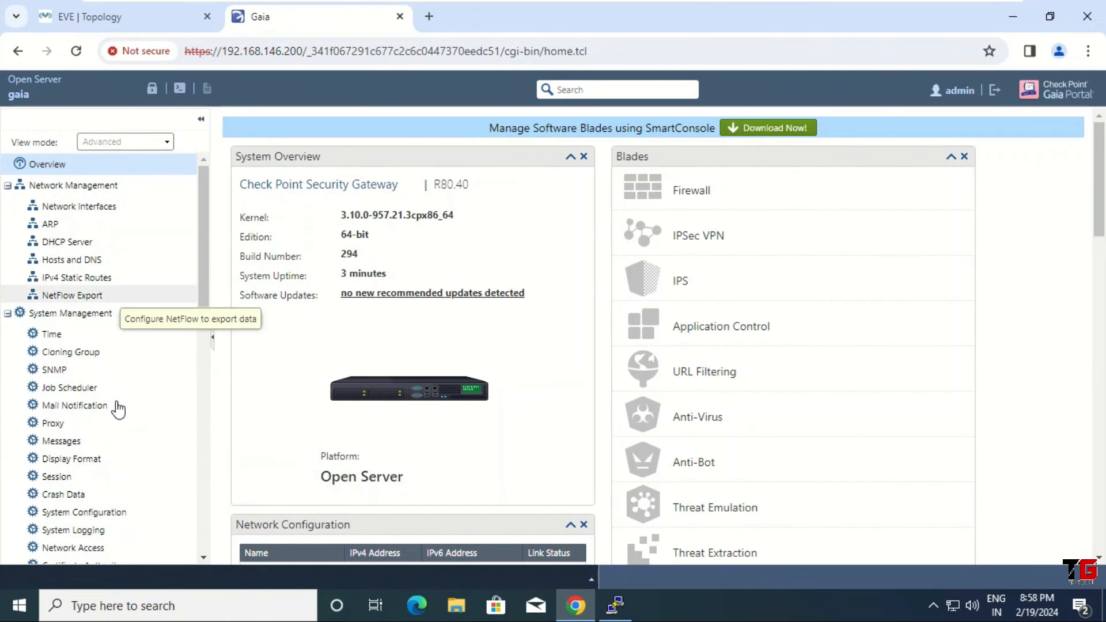
{"action": "left_click", "coordinate": [152, 91]}
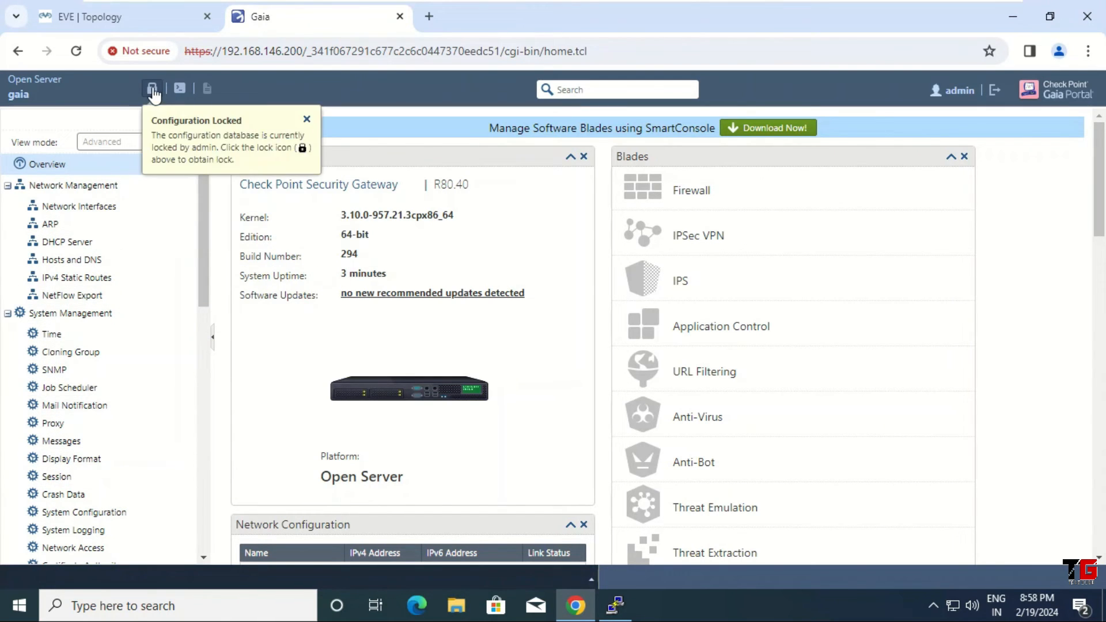
Step: Override the configuration lock from the header lock icon, confirming with Yes
{"action": "left_click", "coordinate": [153, 89]}
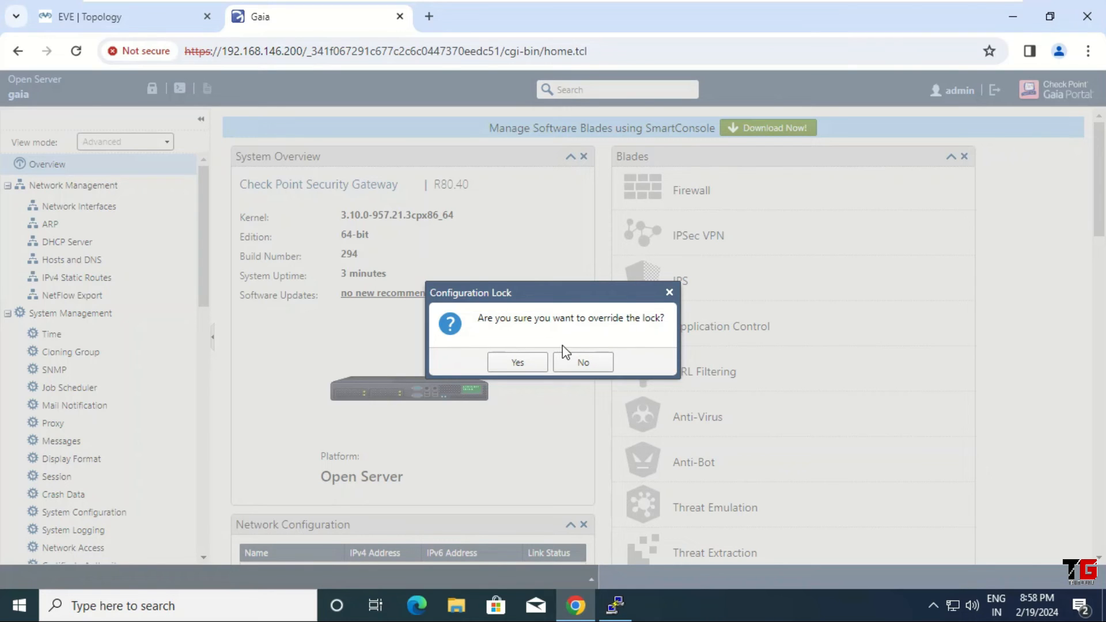
{"action": "left_click", "coordinate": [517, 362]}
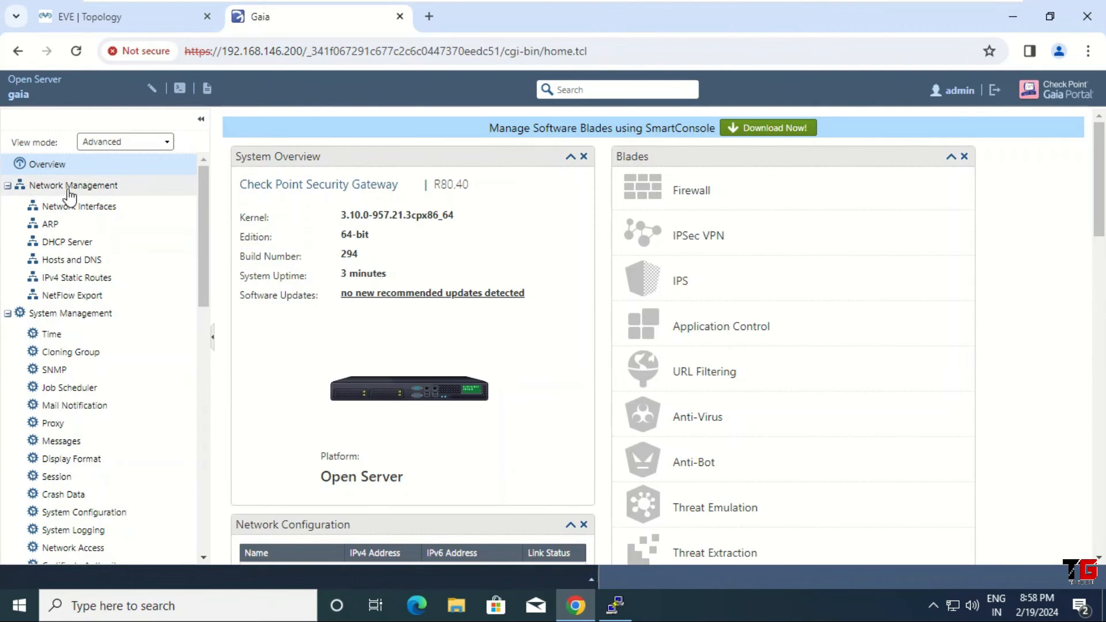
Step: Edit eth0 in Network Interfaces, confirm the caution, and save the comment 'test'
{"action": "left_click", "coordinate": [92, 214]}
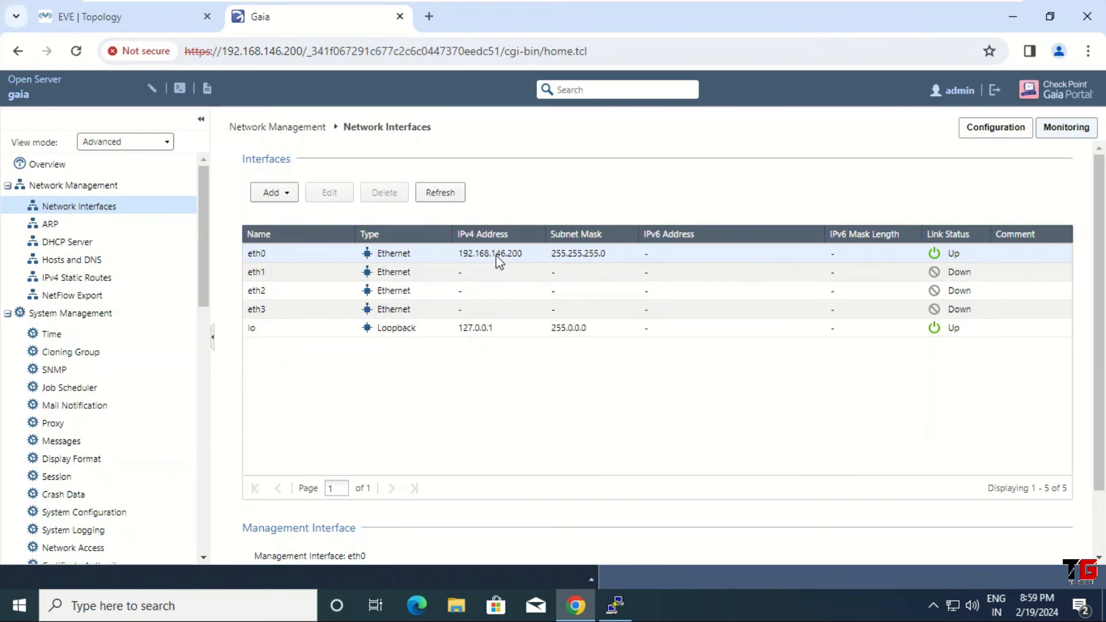
{"action": "left_click", "coordinate": [397, 273]}
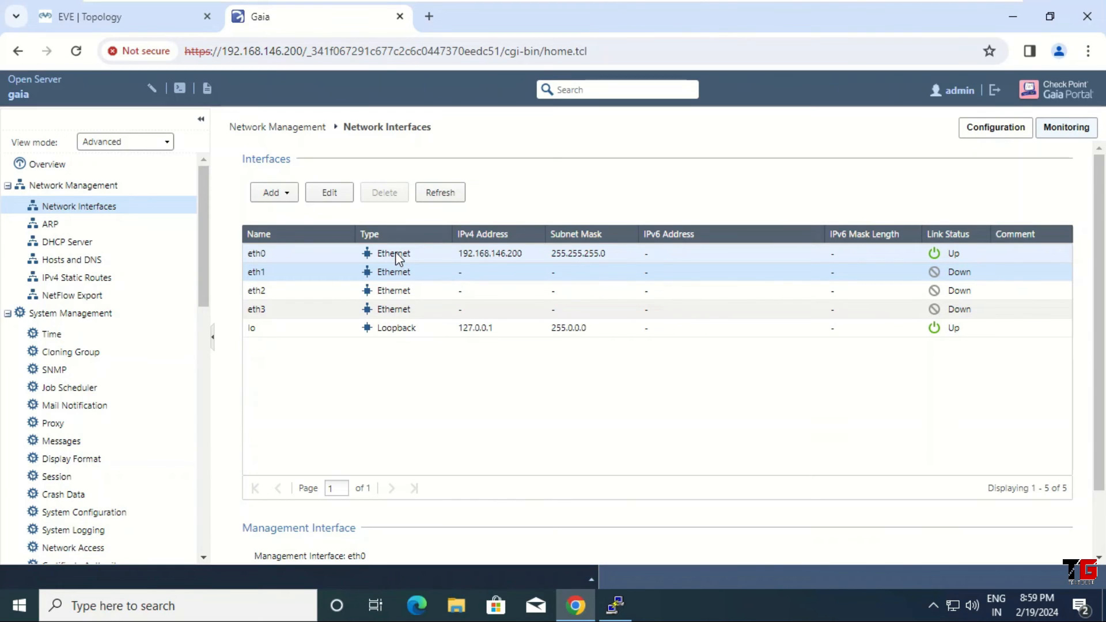
{"action": "left_click", "coordinate": [395, 253]}
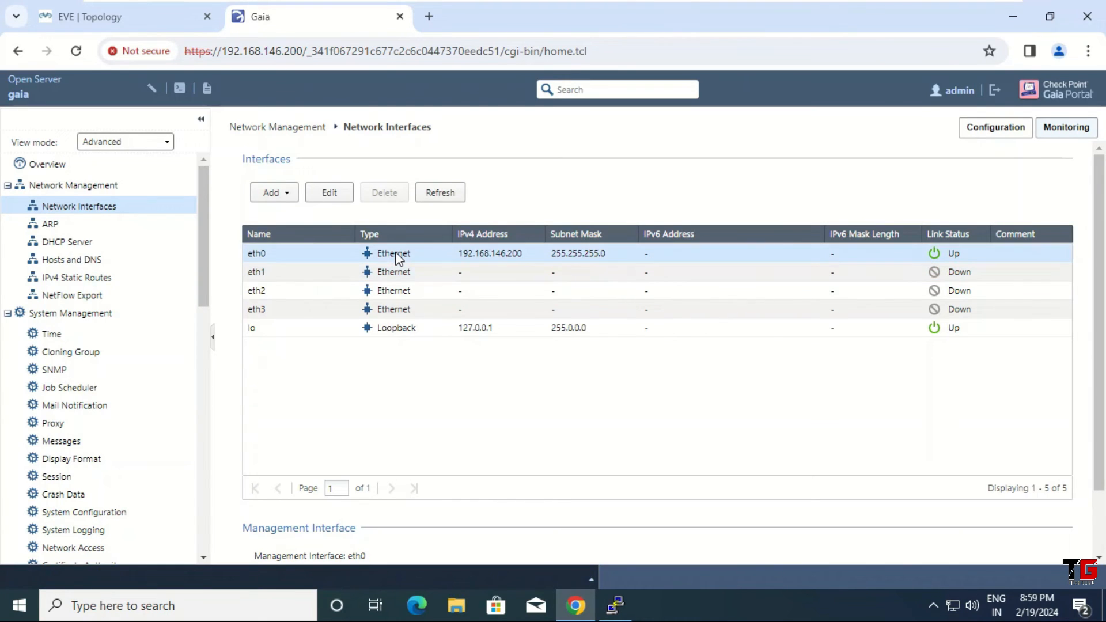
{"action": "left_click", "coordinate": [336, 196]}
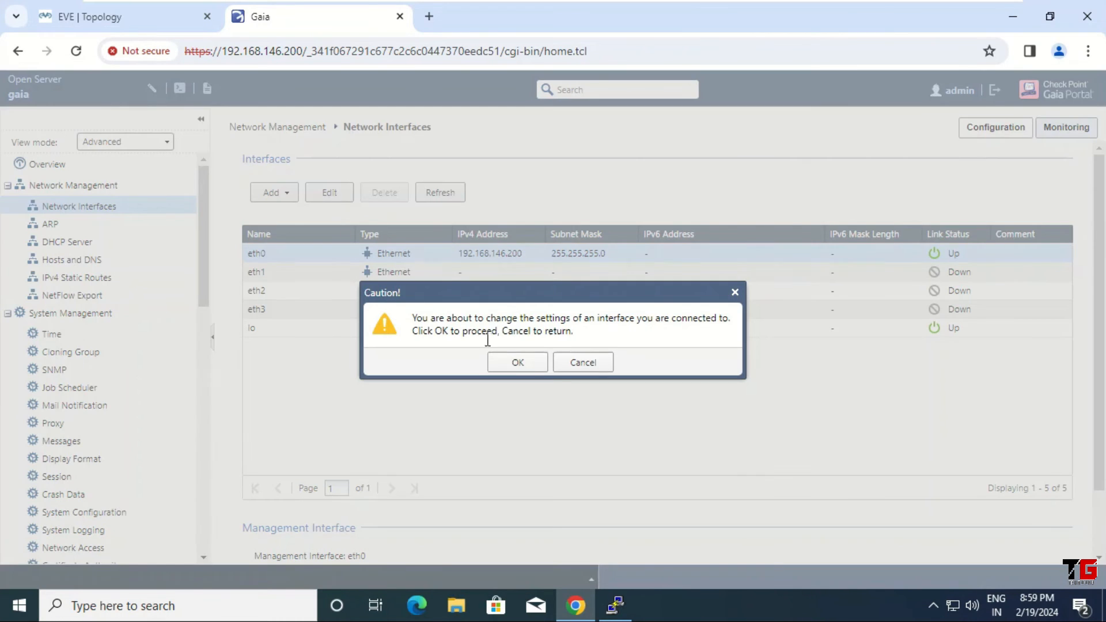
{"action": "left_click", "coordinate": [515, 364]}
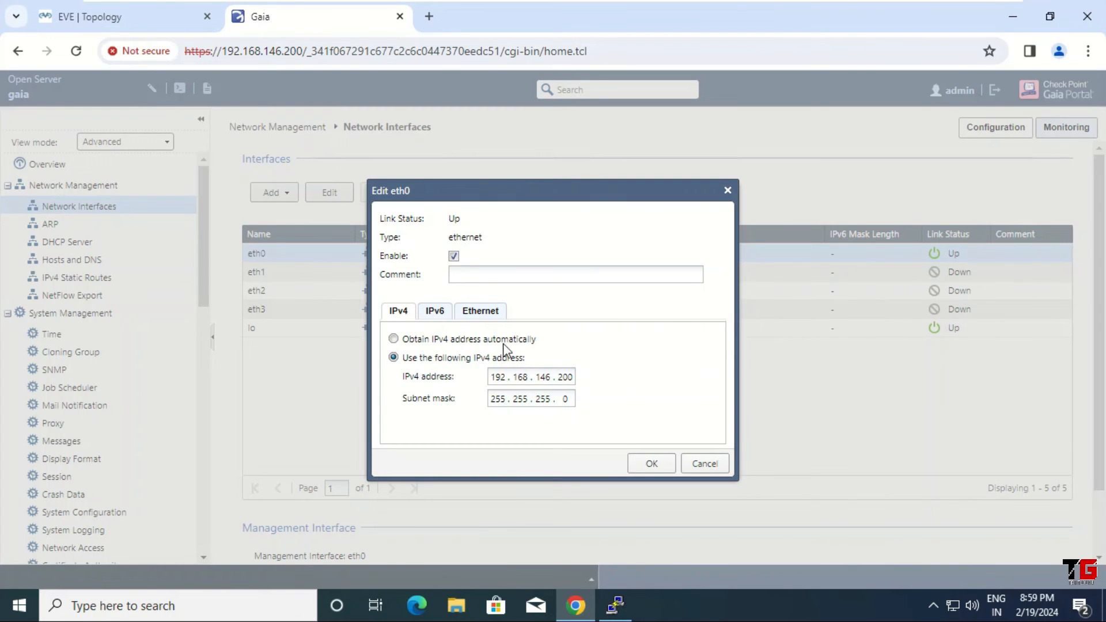
{"action": "left_click", "coordinate": [469, 275]}
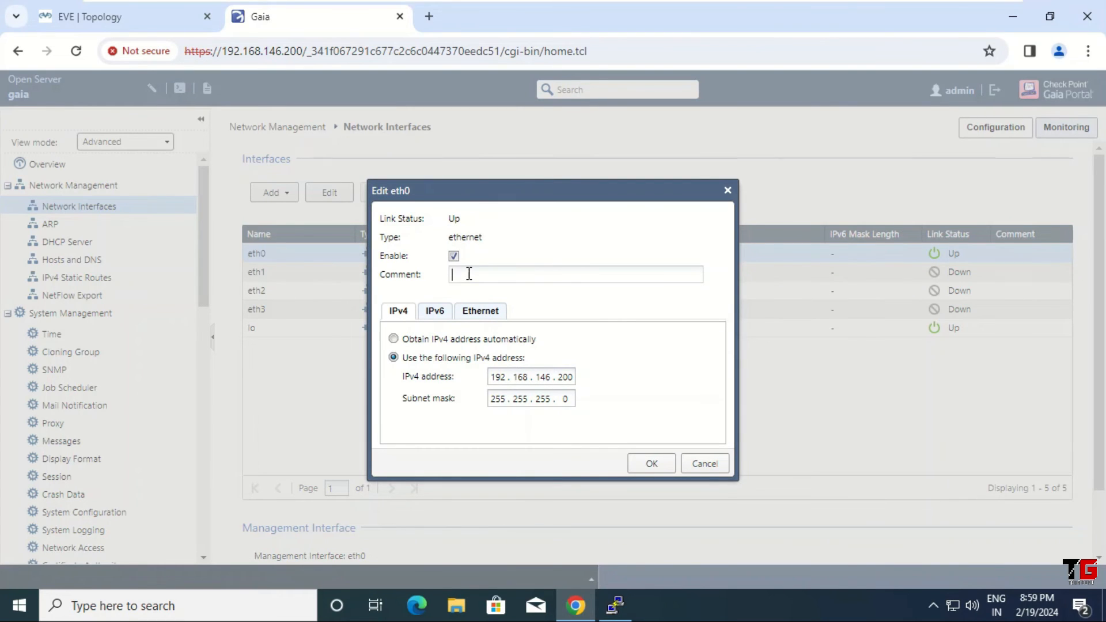
{"action": "type", "text": "test"}
{"action": "left_click", "coordinate": [658, 467]}
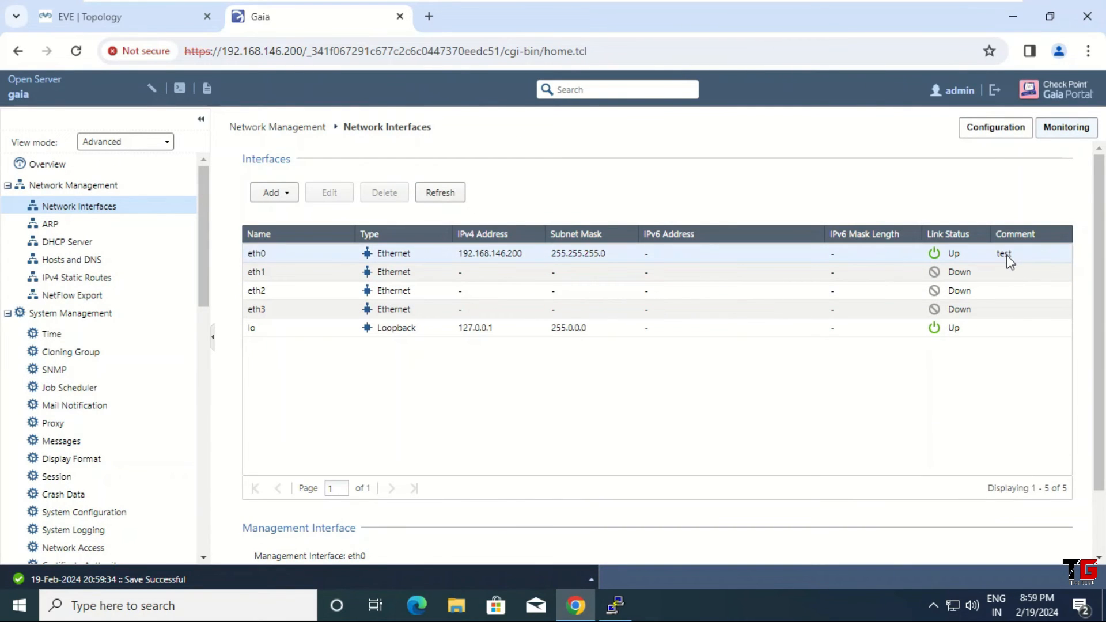
{"action": "left_click_drag", "start_coordinate": [204, 255], "coordinate": [217, 178]}
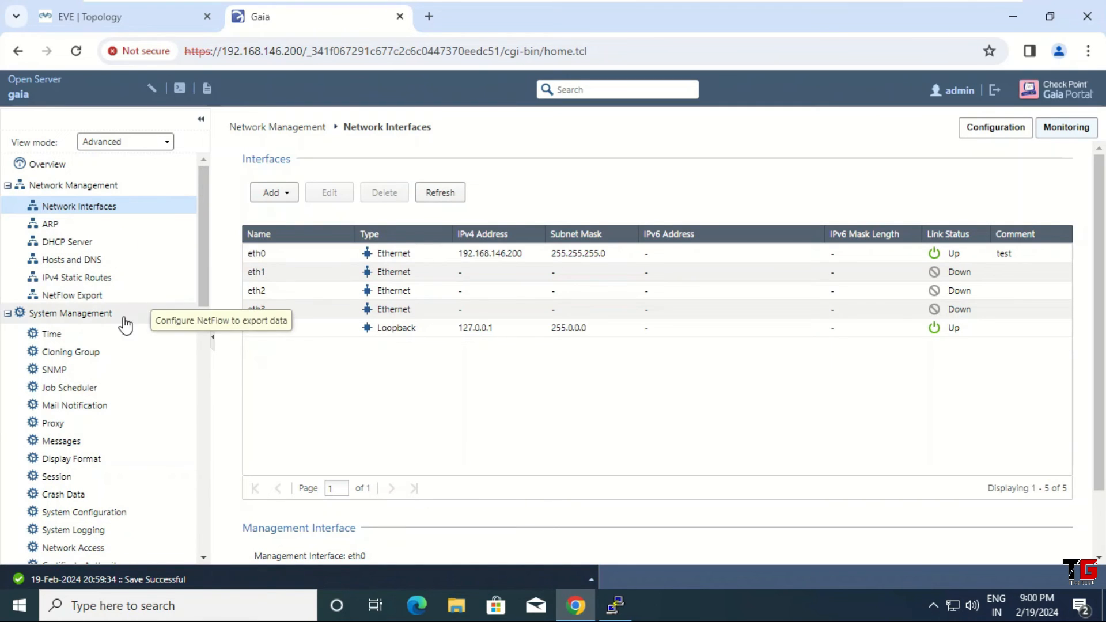
Step: View the Set Time and Date settings without changes, then show the IPv4 static routes with the default route
{"action": "left_click", "coordinate": [60, 339]}
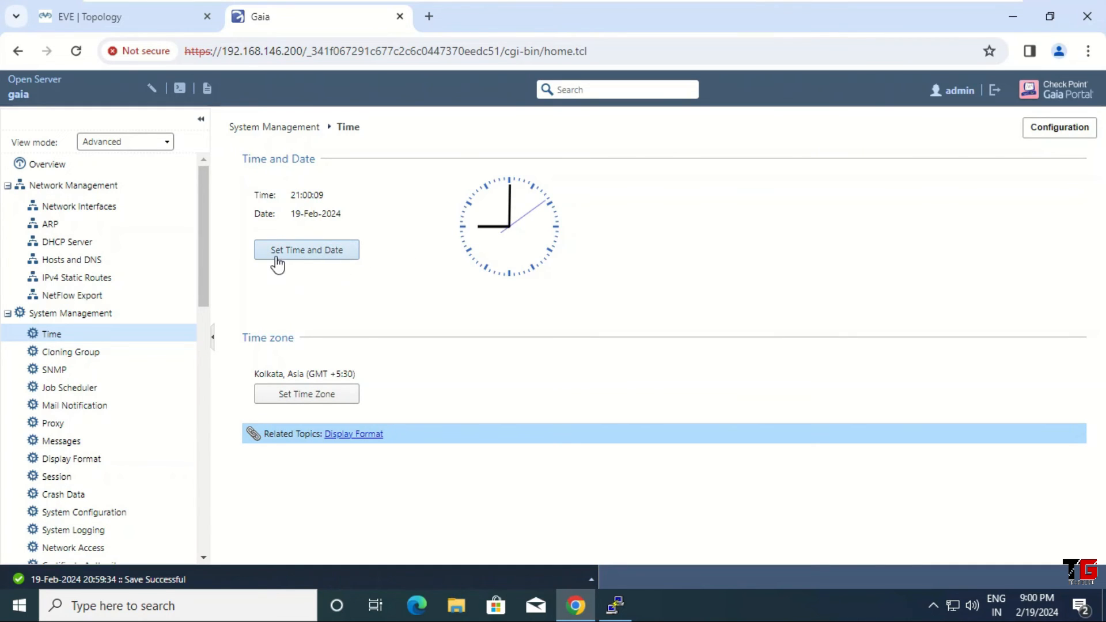
{"action": "left_click", "coordinate": [318, 260]}
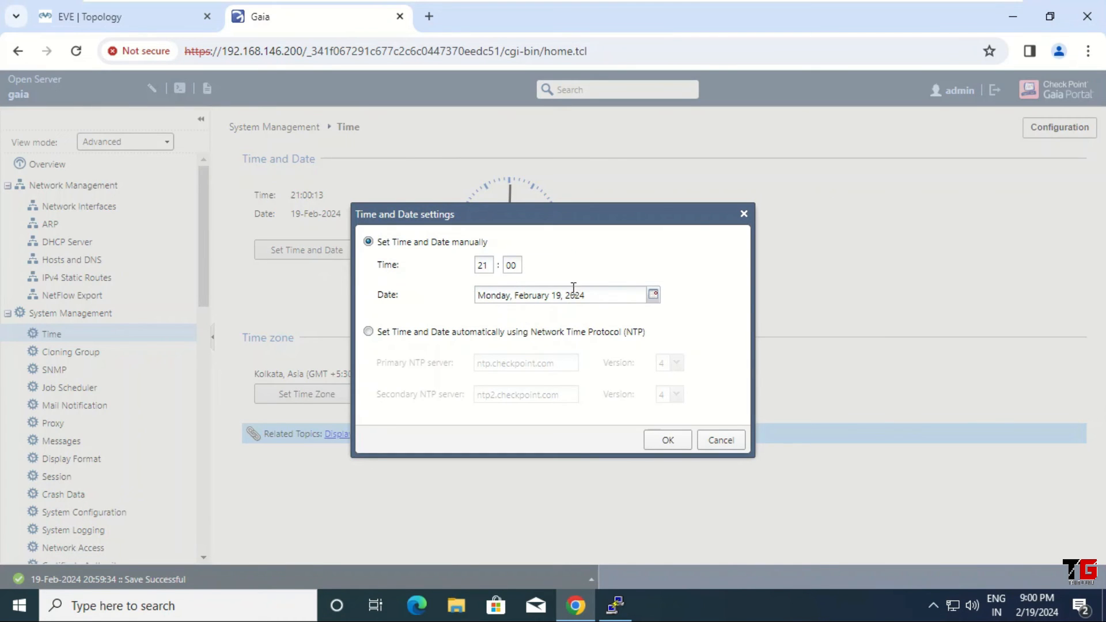
{"action": "left_click", "coordinate": [720, 441]}
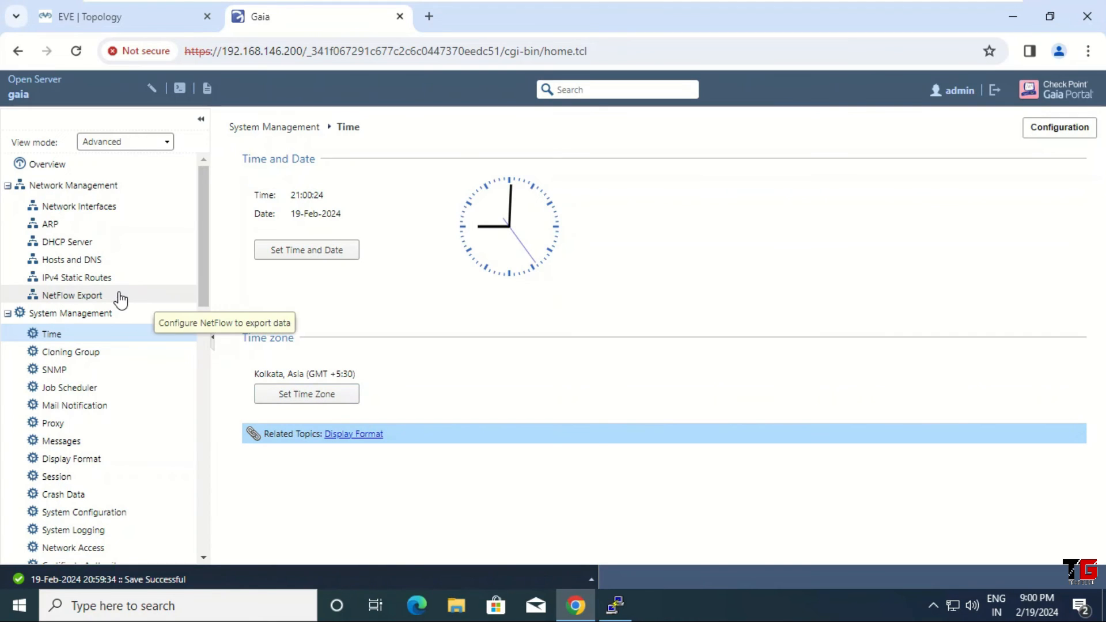
{"action": "left_click", "coordinate": [89, 283]}
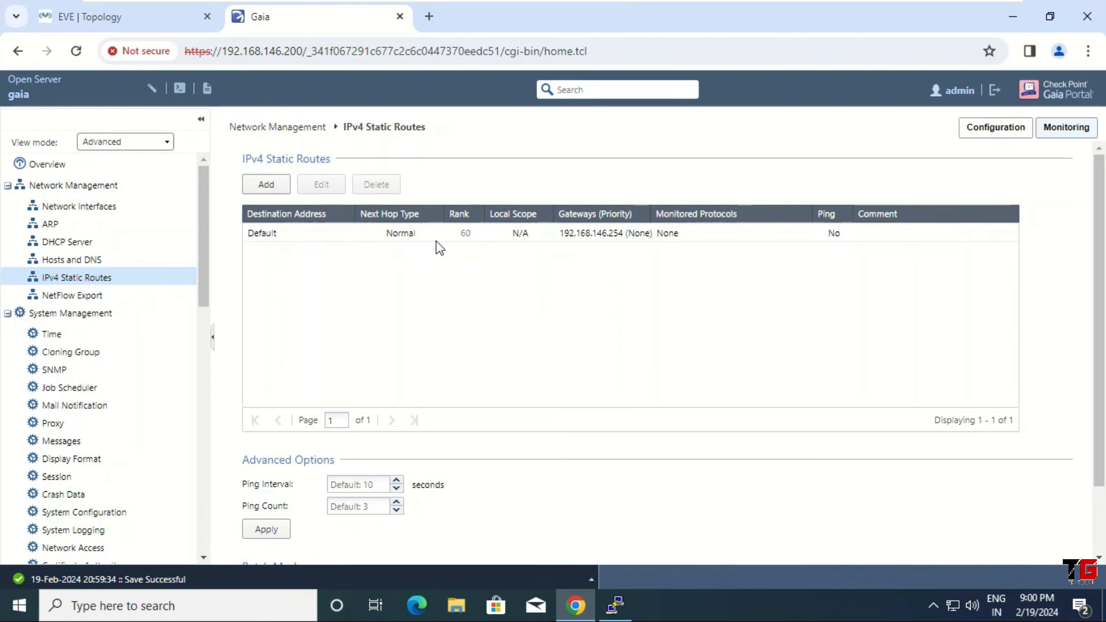
{"action": "left_click", "coordinate": [611, 239]}
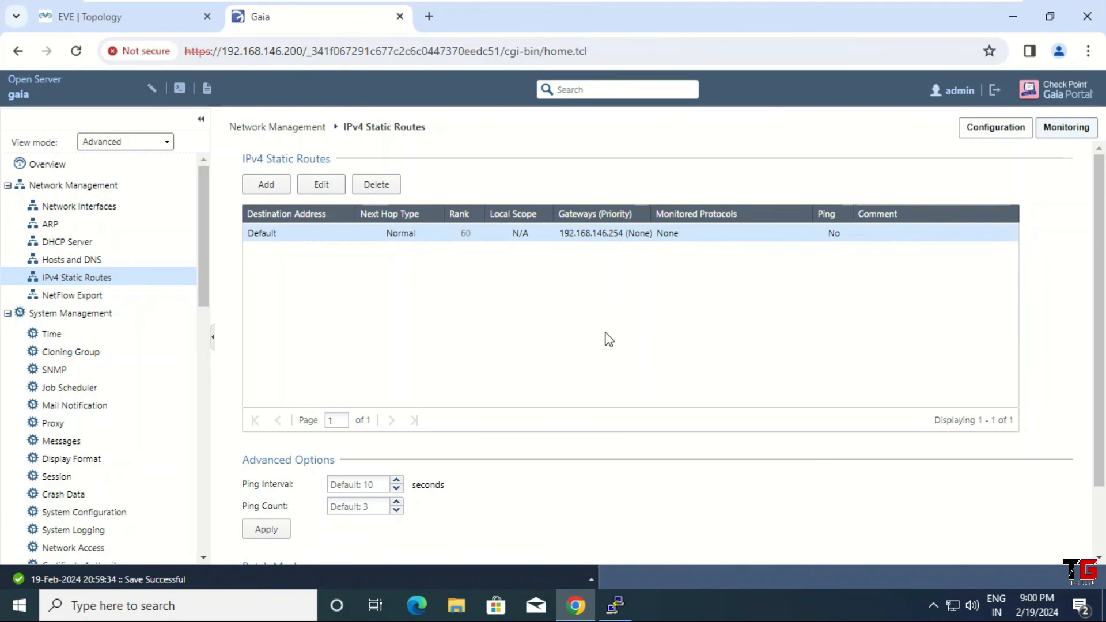
{"action": "key", "text": "super+r"}
{"action": "type", "text": "c"}
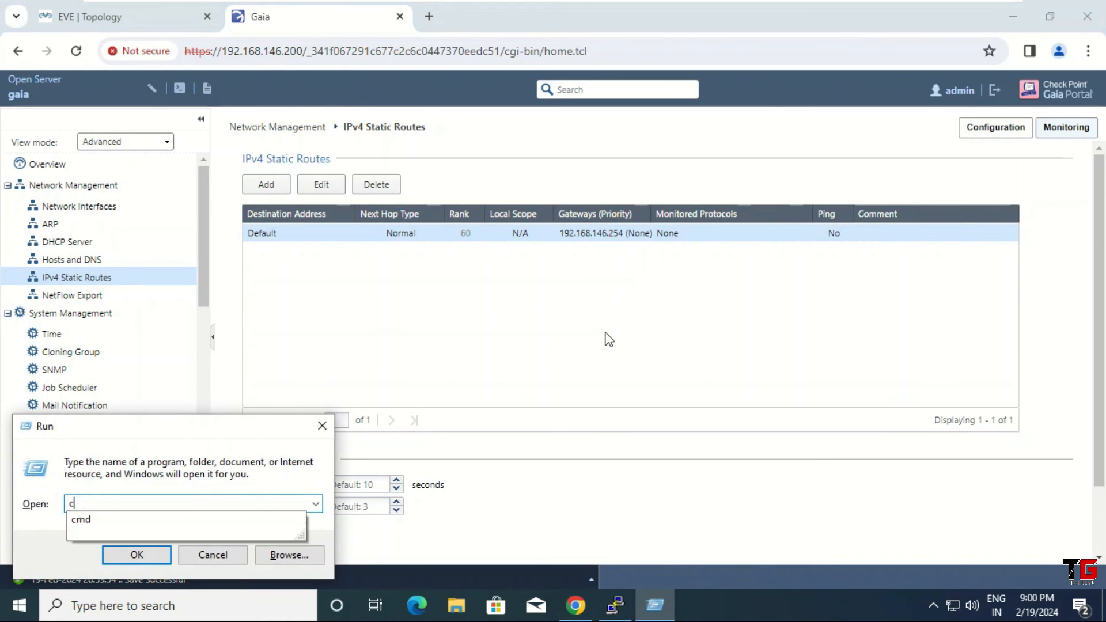
{"action": "type", "text": "md"}
{"action": "key", "text": "Return"}
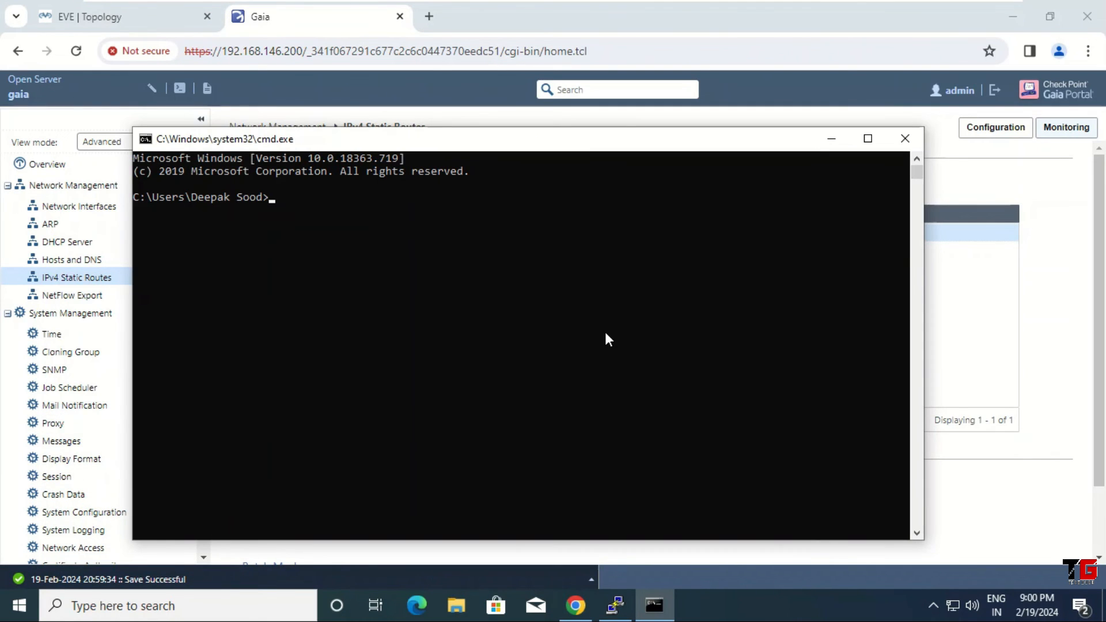
{"action": "type", "text": "ipconfig /all"}
{"action": "key", "text": "Return"}
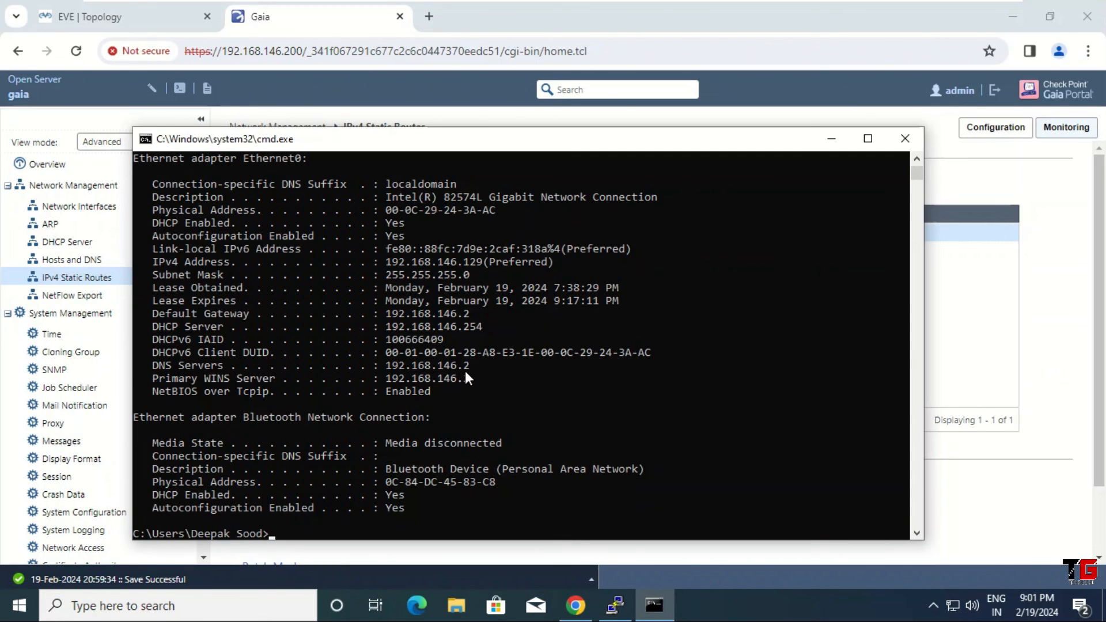
{"action": "left_click", "coordinate": [903, 140]}
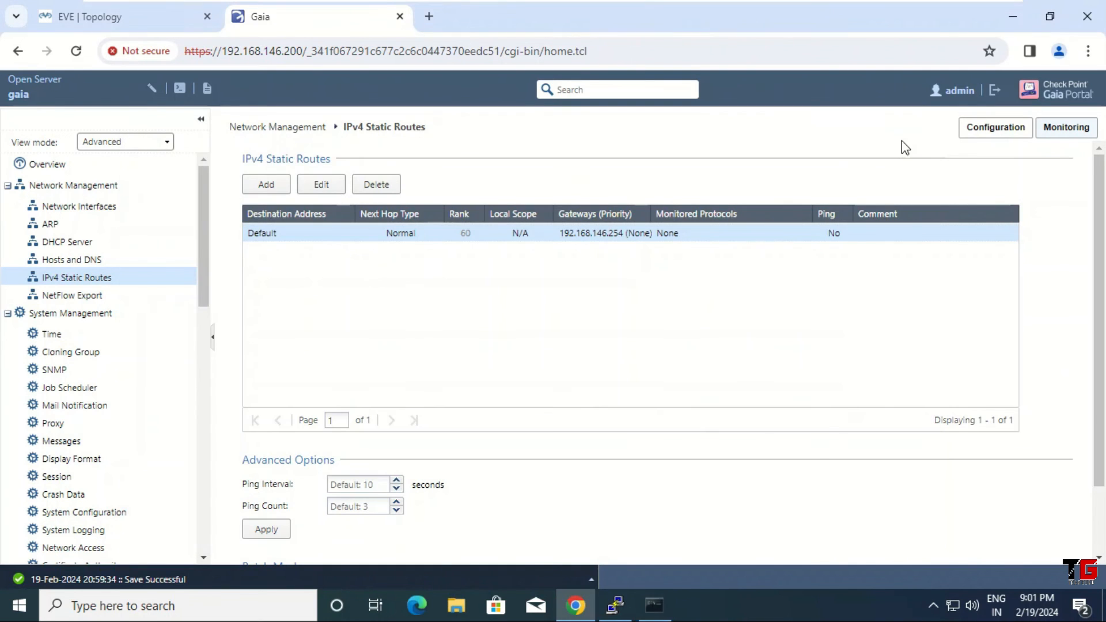
Step: Change the Default route's gateway from 192.168.146.254 to 192.168.146.2, save, and view Overview
{"action": "left_click", "coordinate": [328, 189]}
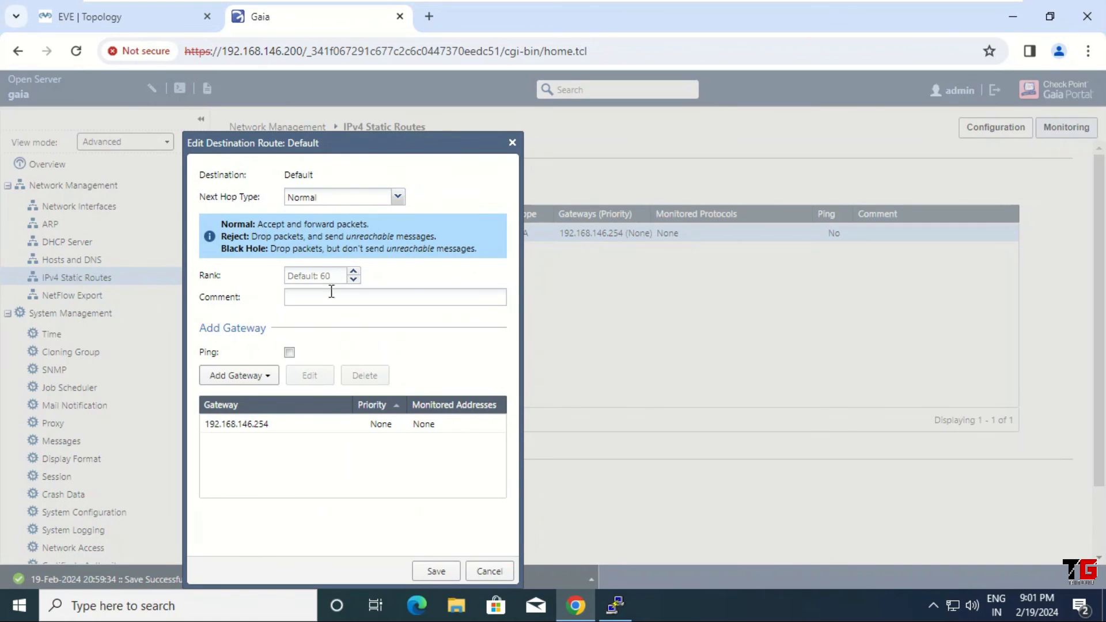
{"action": "left_click", "coordinate": [266, 429]}
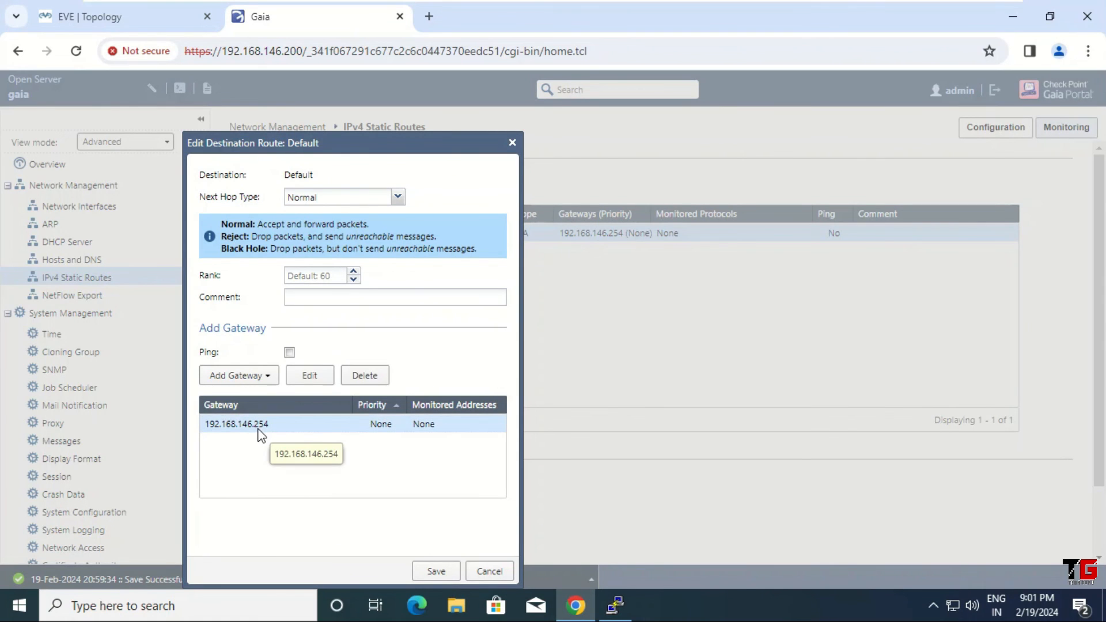
{"action": "left_click", "coordinate": [310, 377]}
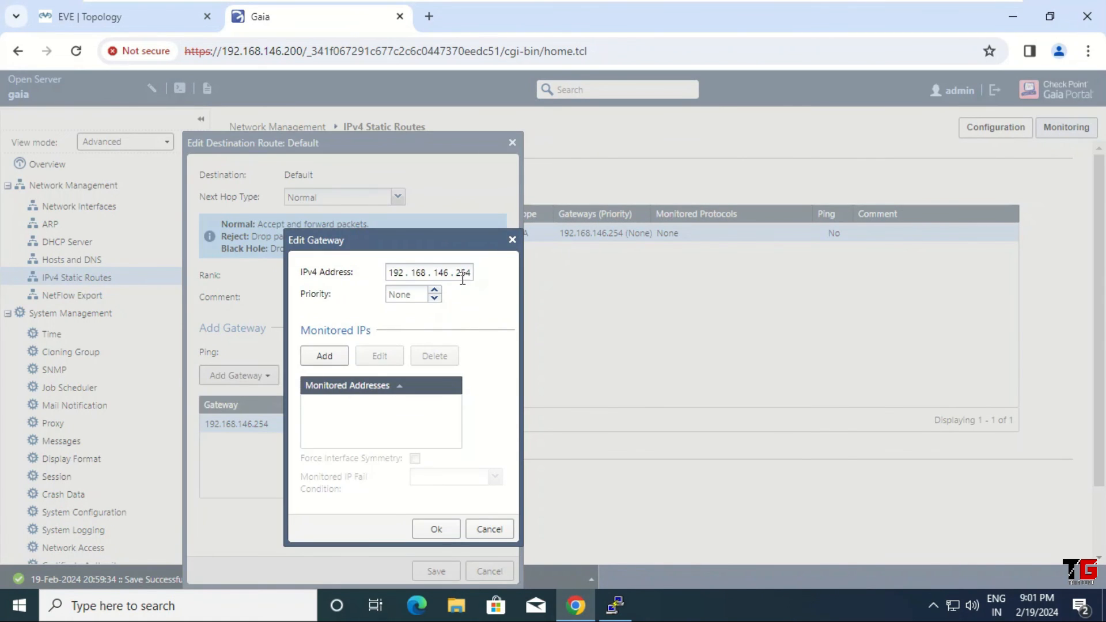
{"action": "key", "text": "BackSpace"}
{"action": "left_click", "coordinate": [446, 532]}
{"action": "left_click", "coordinate": [436, 572]}
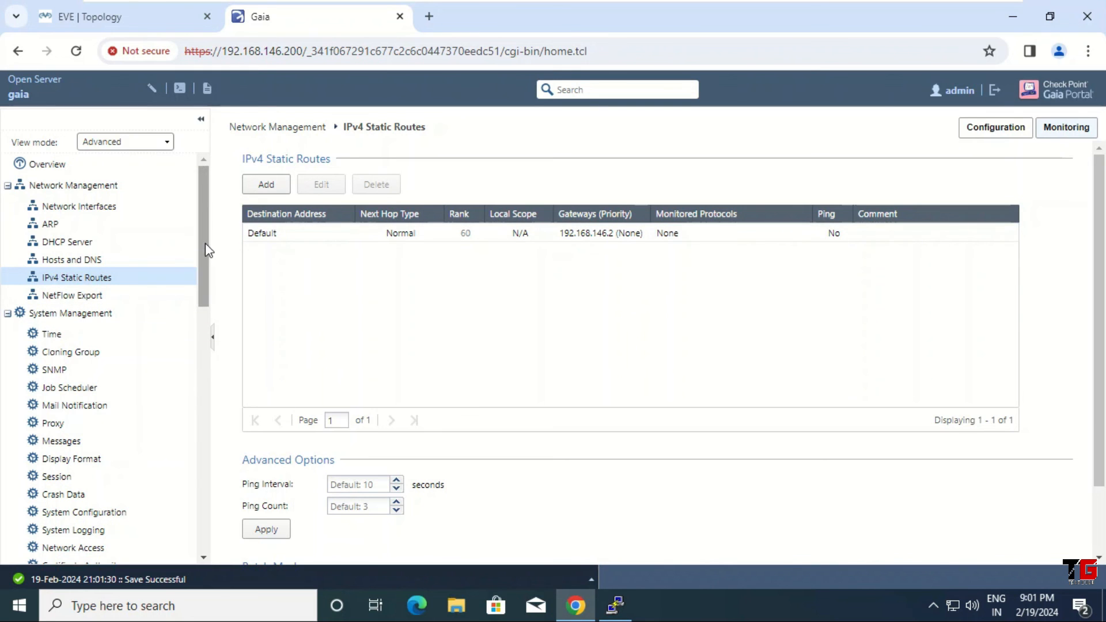
{"action": "mouse_move", "coordinate": [199, 247]}
{"action": "left_mouse_down"}
{"action": "mouse_move", "coordinate": [218, 523]}
{"action": "mouse_move", "coordinate": [208, 229]}
{"action": "left_mouse_up"}
{"action": "left_click", "coordinate": [35, 172]}
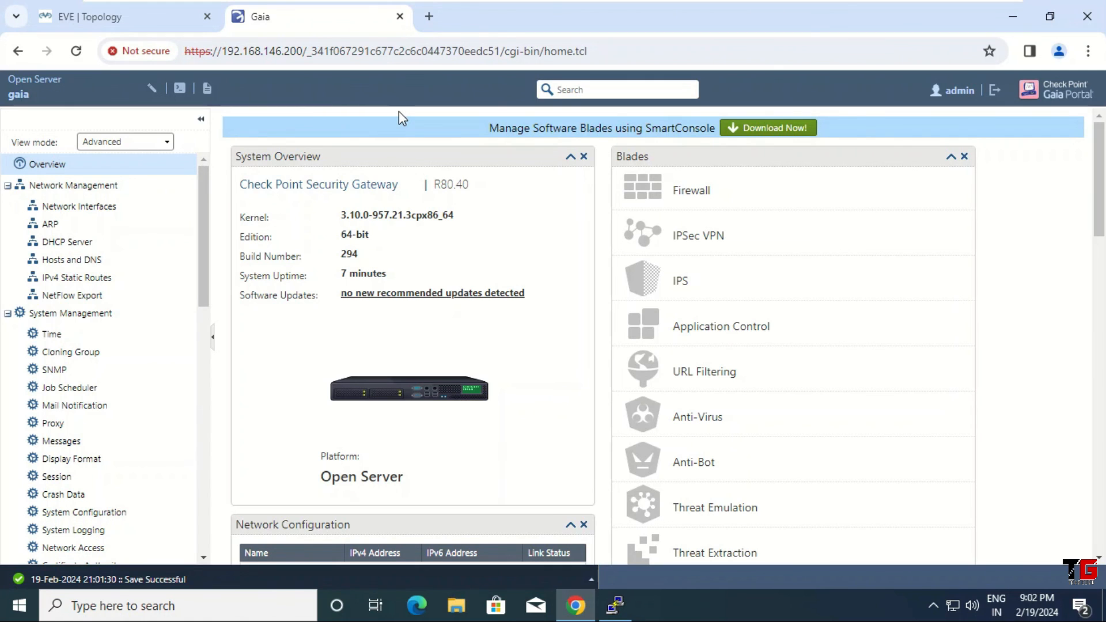
Step: Close the Gaia Portal tab and stop the CP node in EVE-NG
{"action": "left_click", "coordinate": [400, 17]}
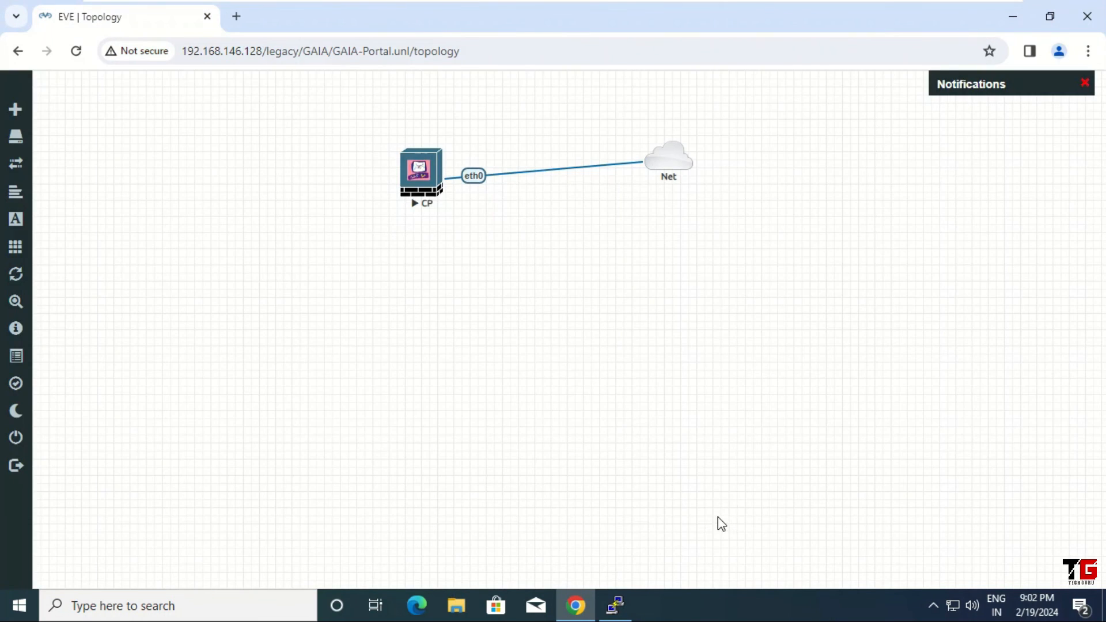
{"action": "right_click", "coordinate": [417, 176]}
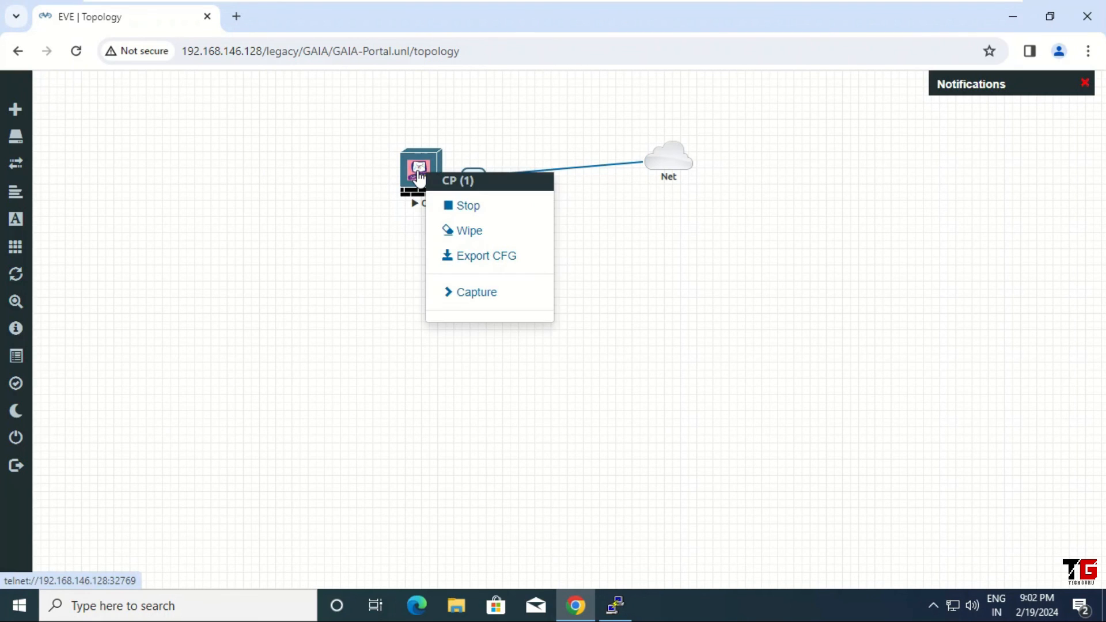
{"action": "left_click", "coordinate": [482, 207]}
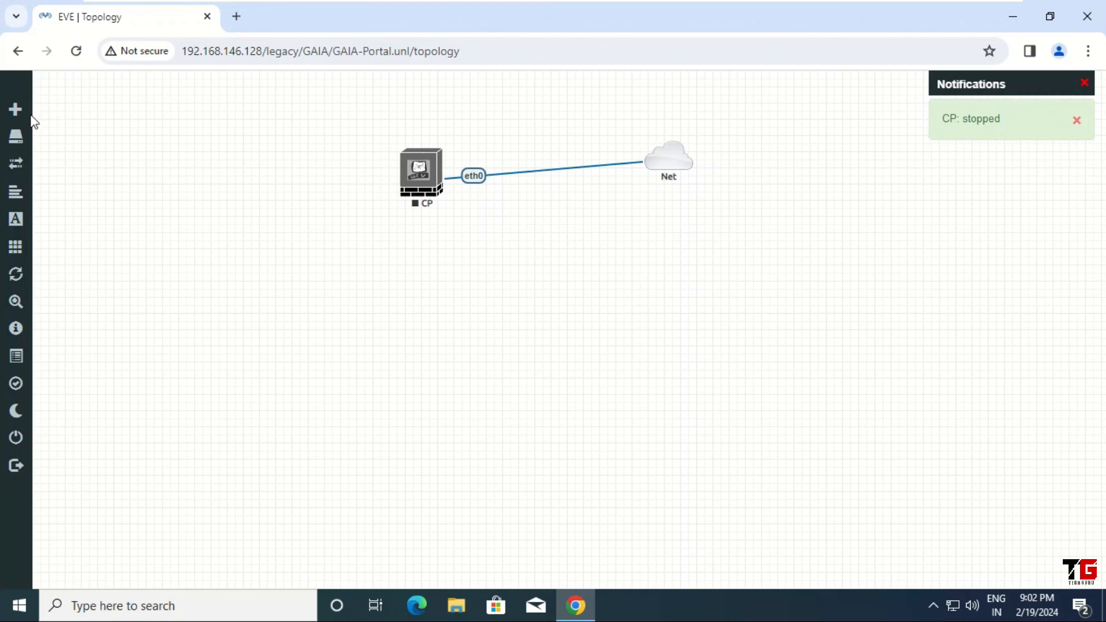
Step: Close the GAIA-Portal lab, sign out of EVE-NG and close Chrome
{"action": "mouse_move", "coordinate": [25, 113]}
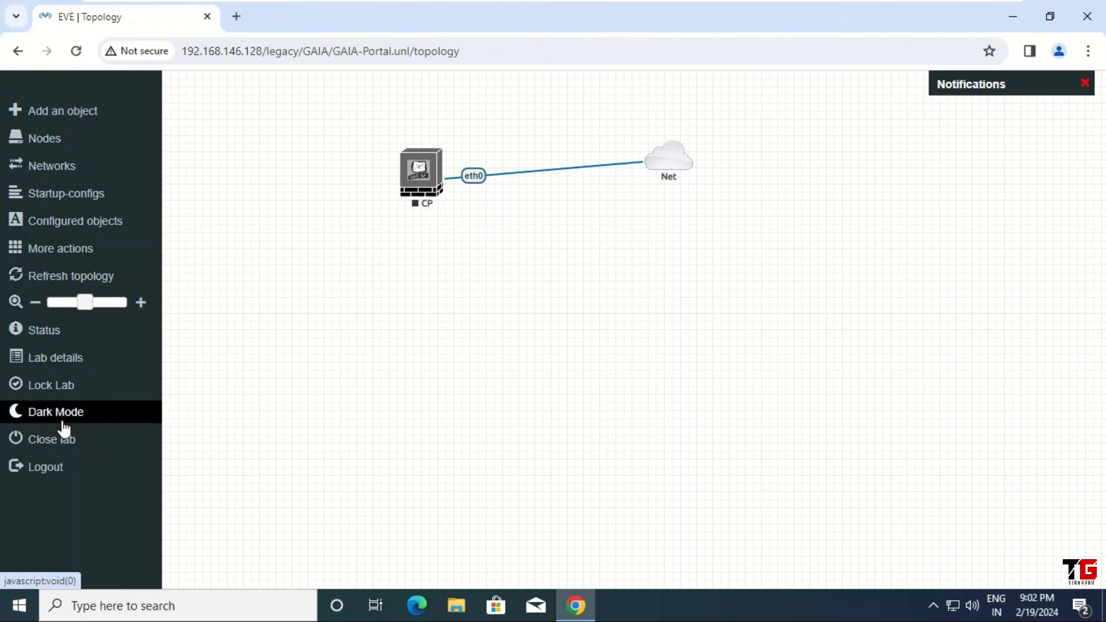
{"action": "left_click", "coordinate": [82, 441]}
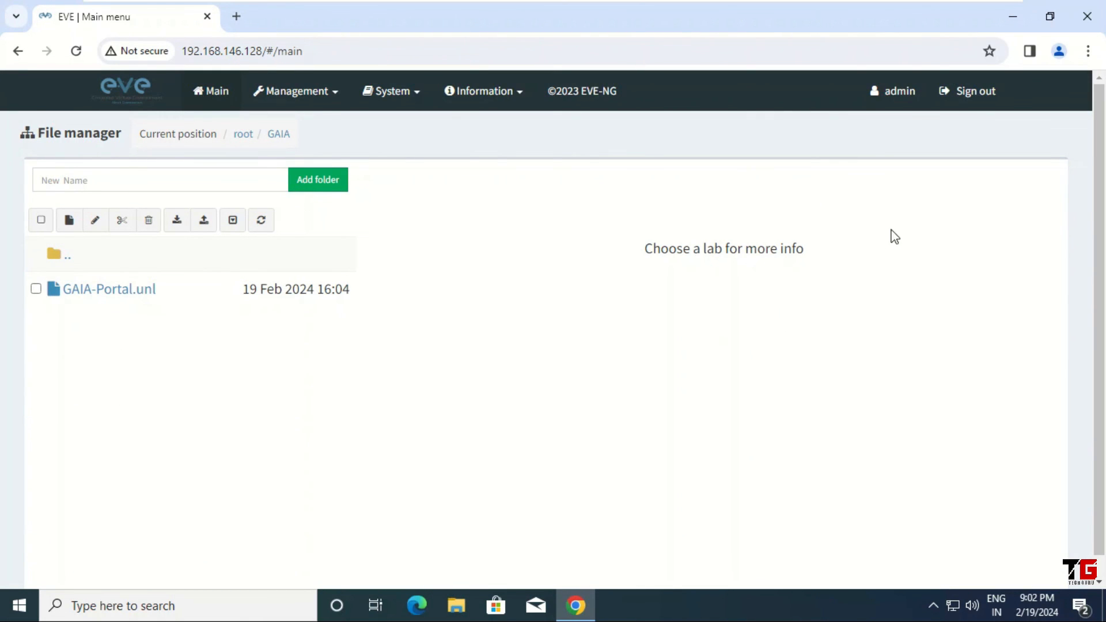
{"action": "left_click", "coordinate": [978, 97]}
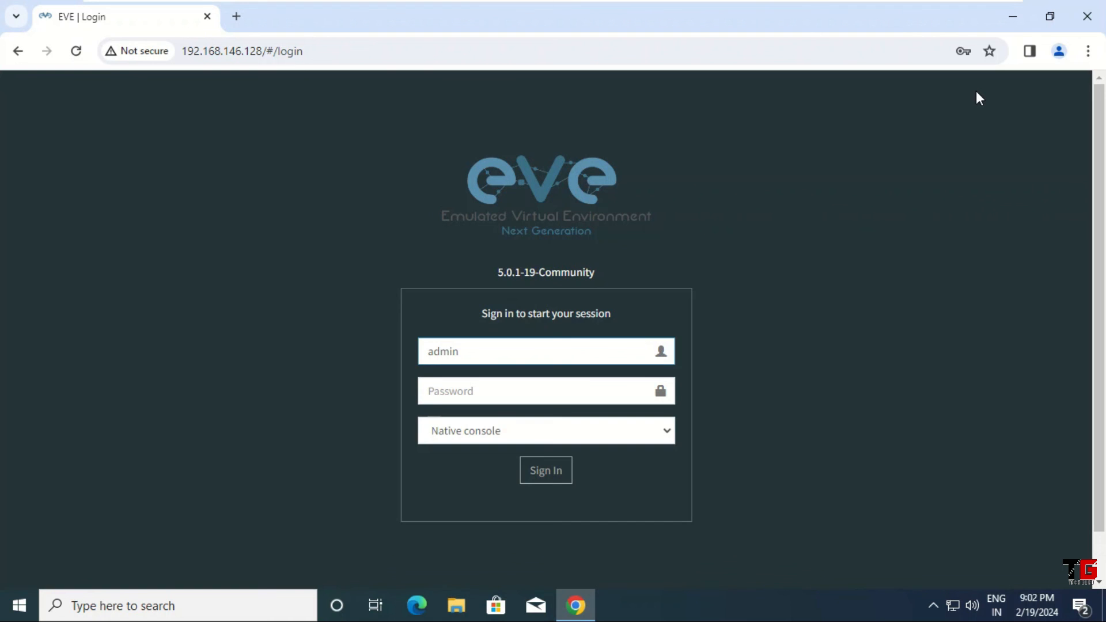
{"action": "left_click", "coordinate": [1087, 16]}
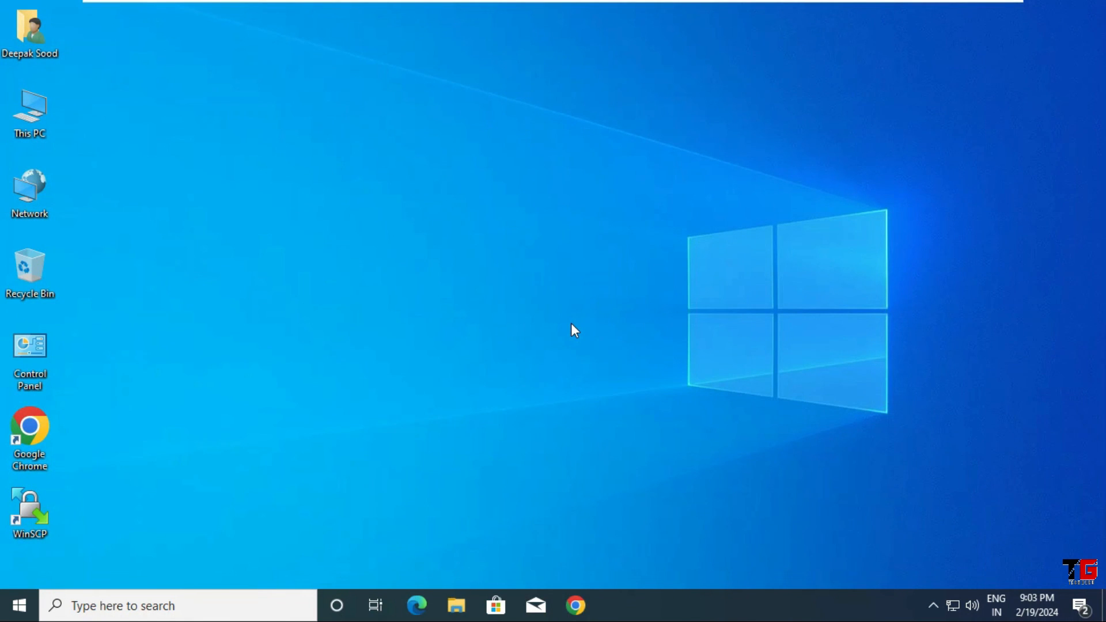